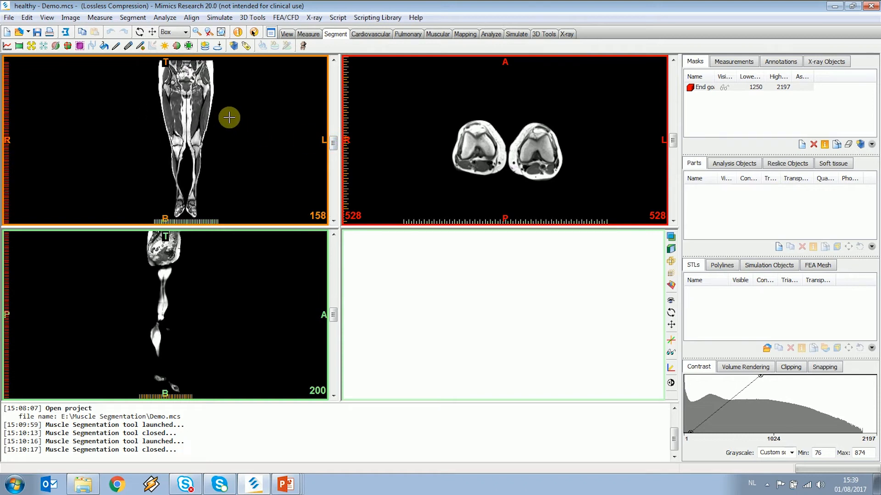
Step: Examine the coronal slices of both legs, from the pelvis down to the feet, in an enlarged view
double_click(208, 114)
right_click_drag(423, 160, 422, 150, "ctrl")
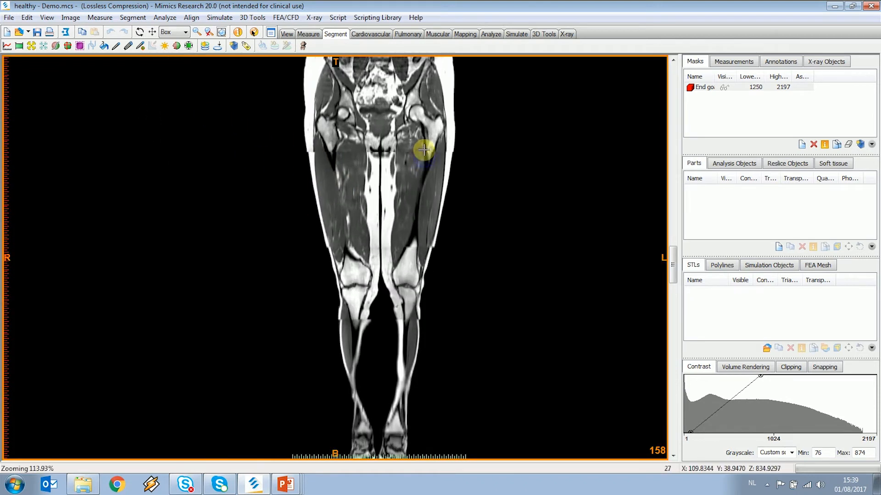
scroll(453, 148, "down", 6)
scroll(453, 148, "down", 20)
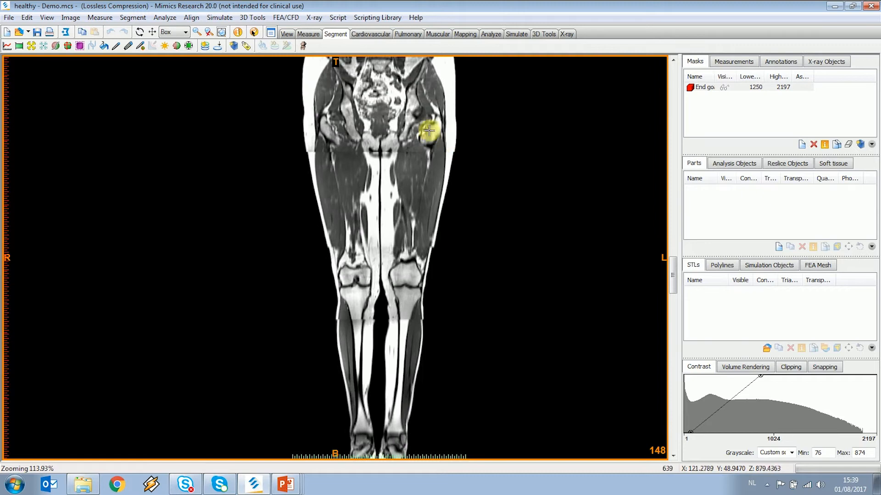
scroll(425, 140, "down", 2)
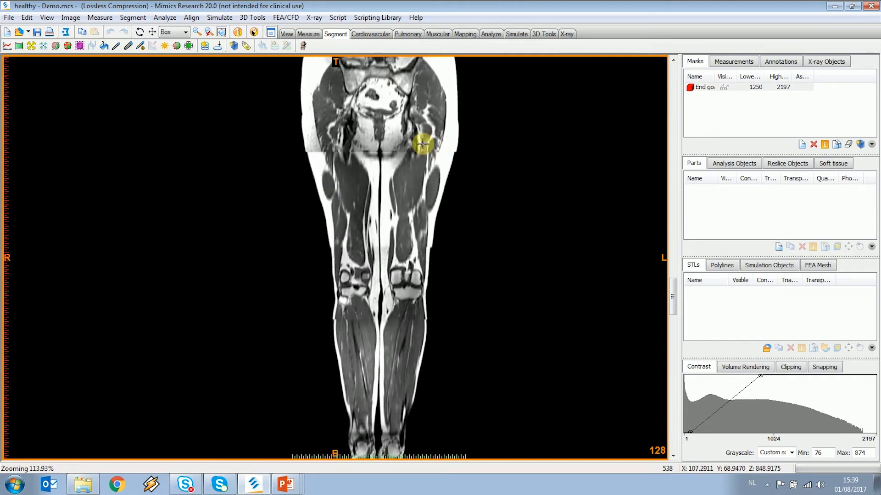
key("space")
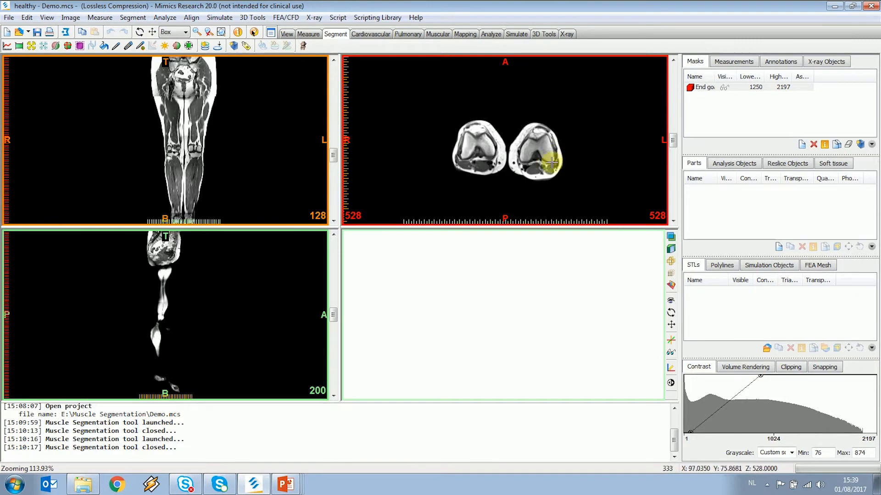
Step: Widen the mask name column and show the mask End goal mask example: upper_right on the images
left_click_drag(714, 76, 801, 77)
left_click(801, 88)
left_click(810, 87)
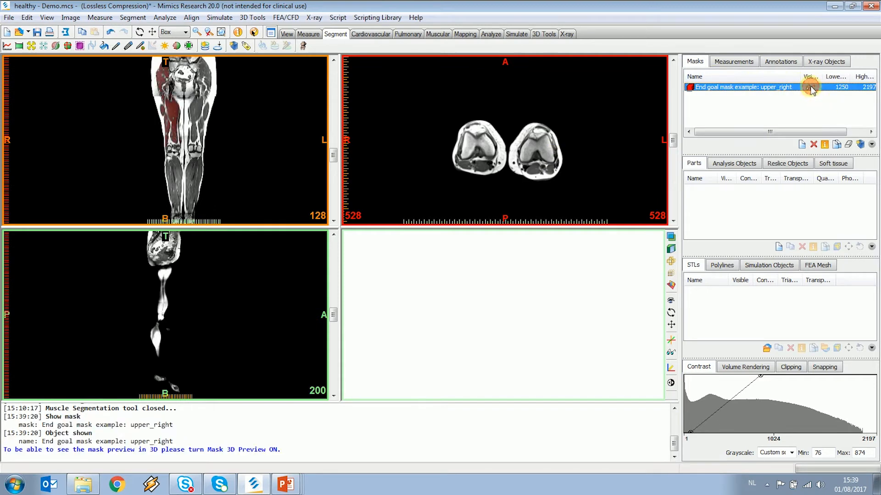
Step: Examine the example muscle mask on the enlarged axial slices, from the mid-thigh up to the pelvis
left_click_drag(672, 141, 672, 125)
middle_click_drag(497, 121, 490, 118)
key("space")
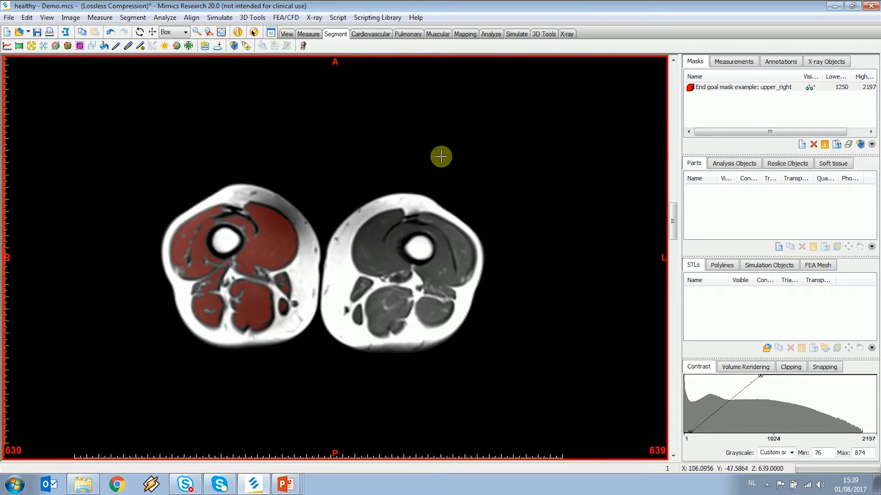
right_click_drag(316, 244, 309, 215, "ctrl")
middle_click_drag(309, 215, 316, 192)
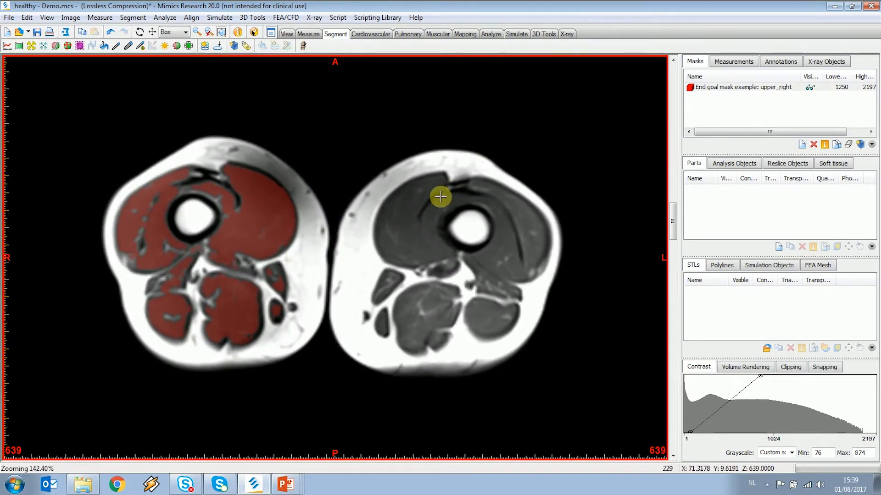
scroll(440, 197, "up", 20)
scroll(265, 182, "up", 20)
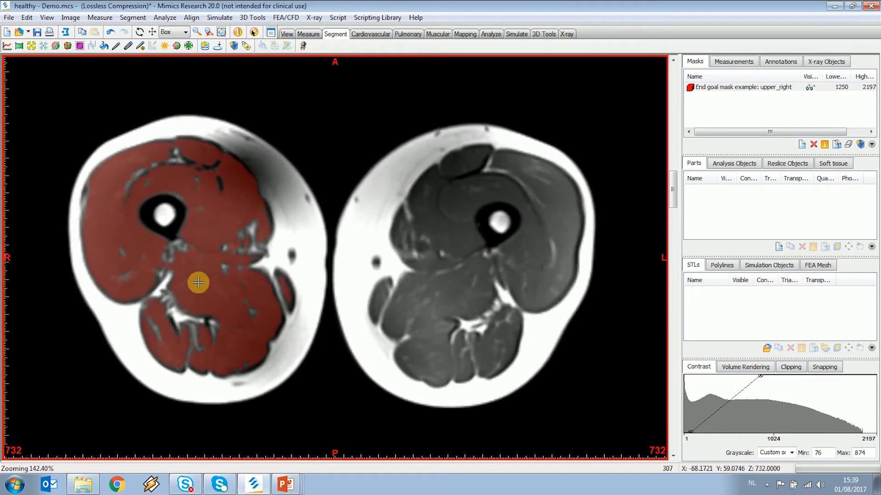
scroll(198, 282, "up", 20)
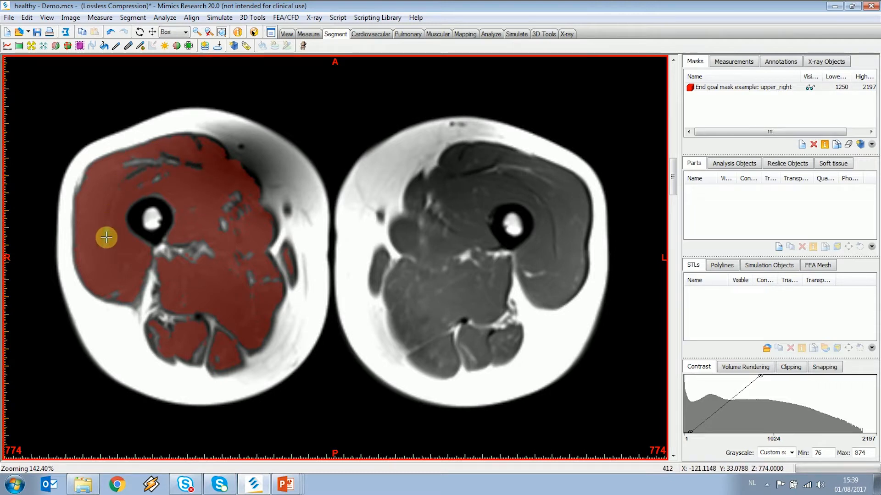
scroll(240, 185, "up", 20)
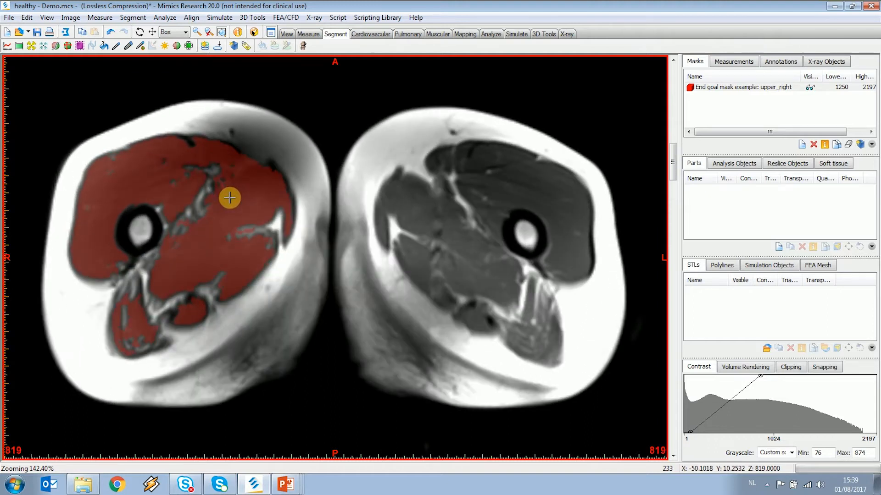
scroll(229, 198, "up", 20)
scroll(227, 196, "up", 20)
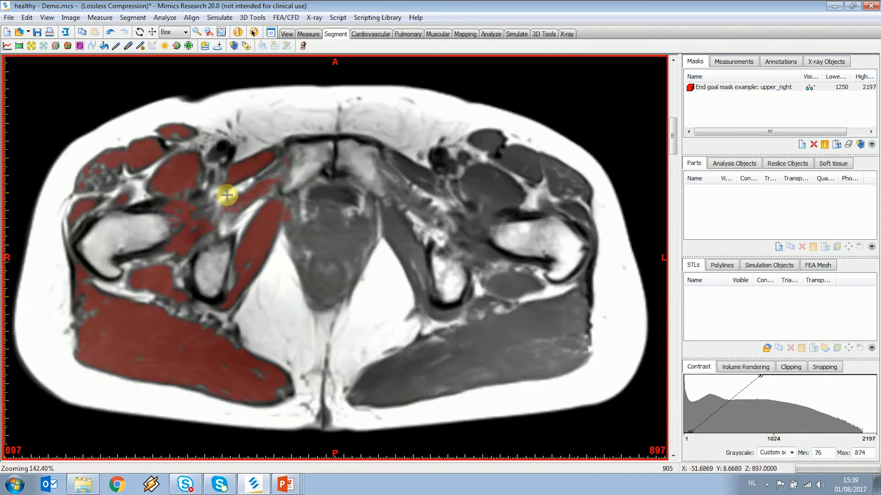
scroll(227, 196, "up", 20)
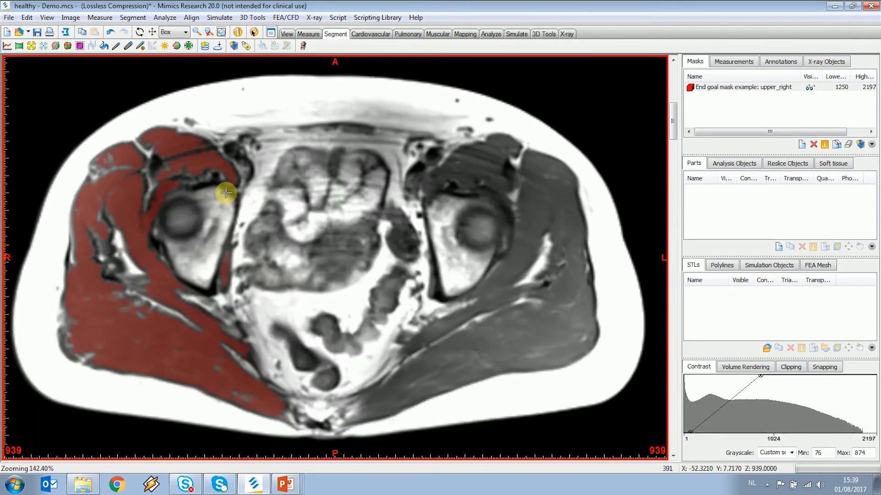
scroll(226, 193, "up", 12)
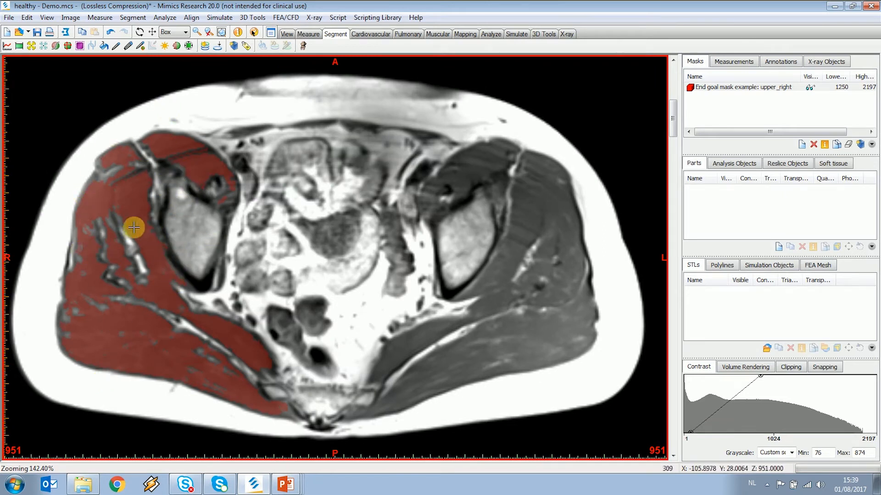
scroll(130, 223, "up", 15)
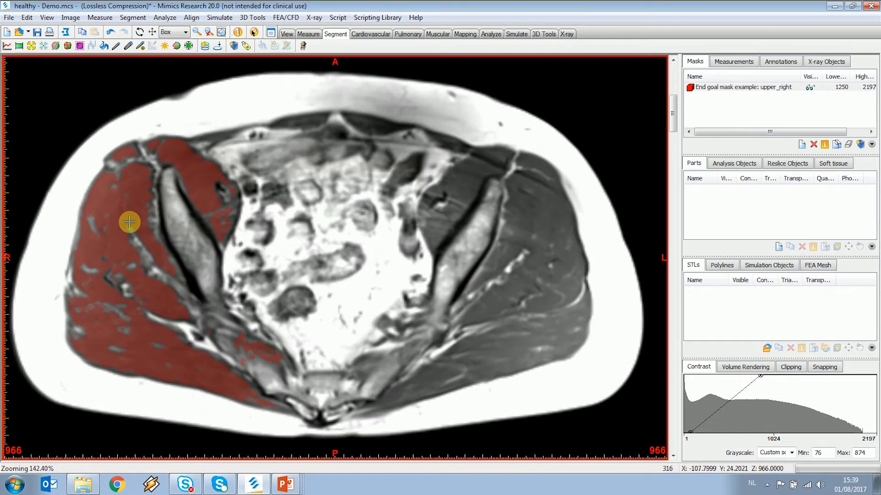
Step: Hide the example mask and create a new muscular mask with thresholding
left_click(809, 87)
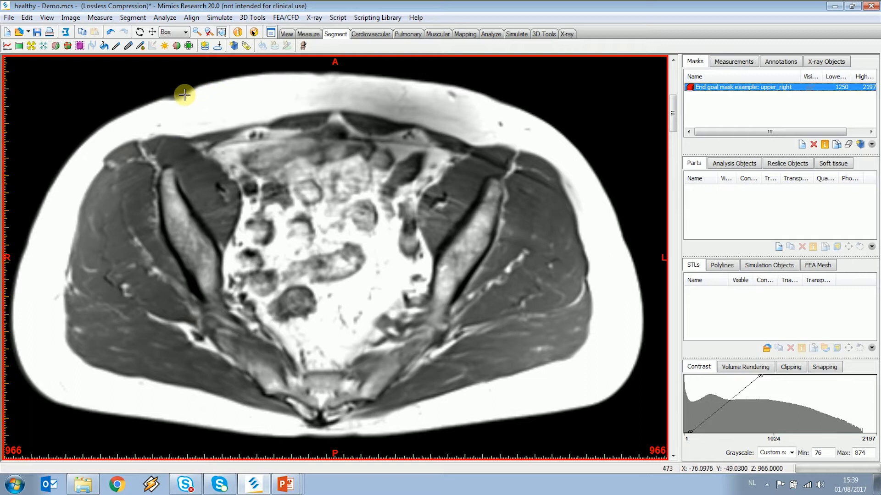
left_click(132, 18)
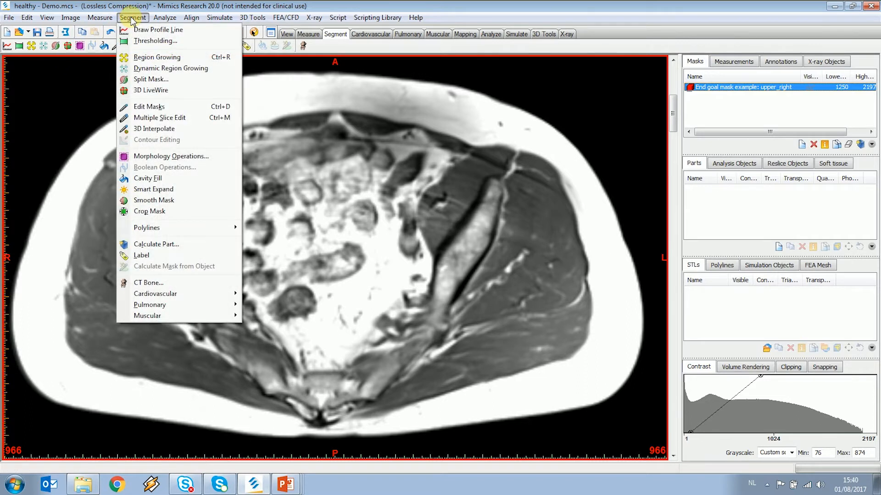
mouse_move(198, 321)
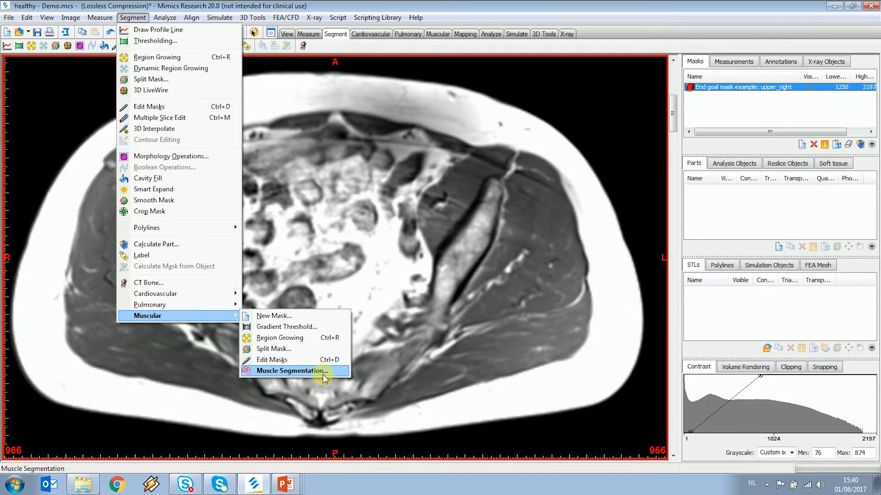
left_click(316, 319)
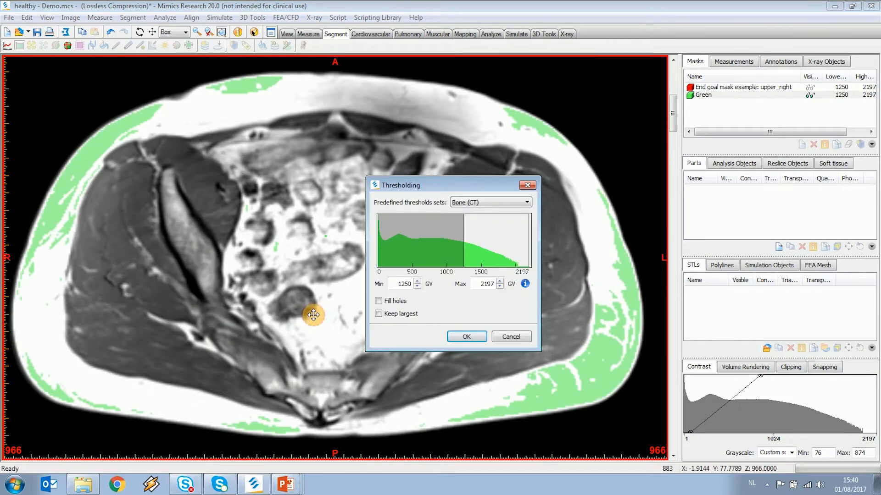
Step: Set the new mask's threshold range to 200–481 GV on the pelvis slice, keeping the dialog clear of the image
left_click_drag(447, 187, 740, 165)
left_click_drag(758, 225, 686, 219)
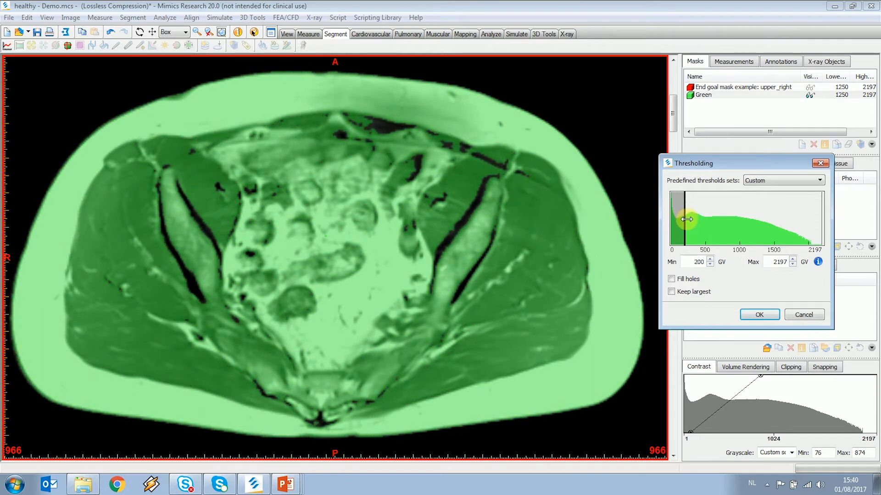
left_click_drag(820, 218, 699, 219)
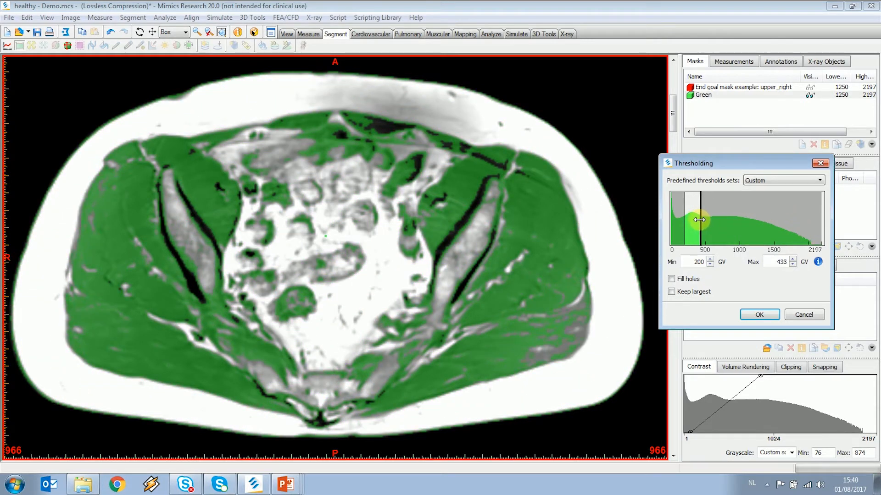
middle_click_drag(405, 222, 407, 206)
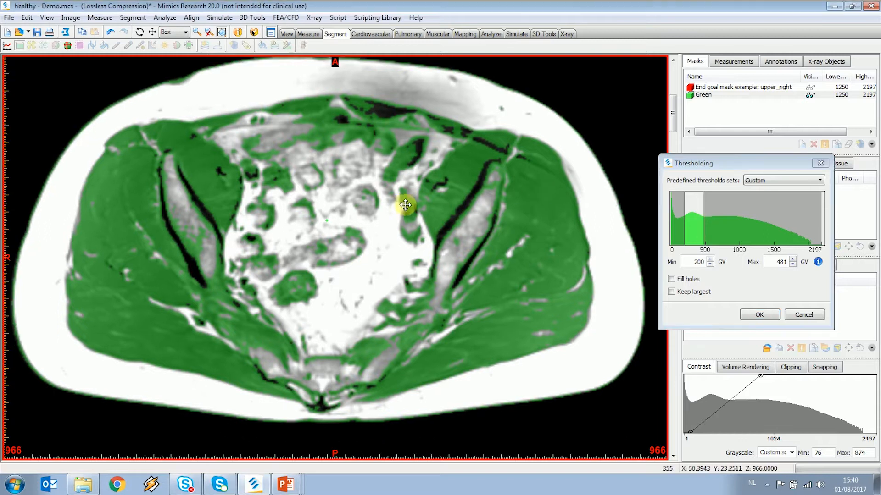
left_click_drag(733, 165, 760, 164)
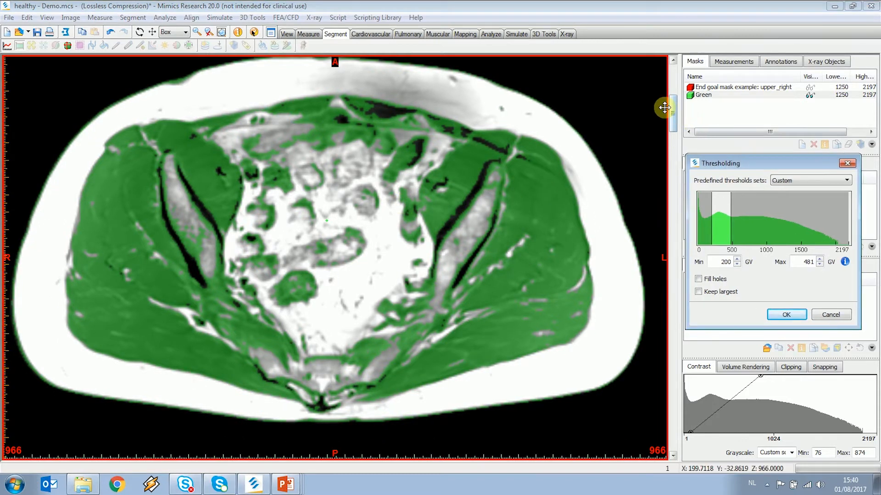
Step: Set the minimum threshold to 88 GV, judging the muscle coverage on upper-thigh slice 819
left_click_drag(672, 112, 674, 164)
scroll(286, 189, "down", 3)
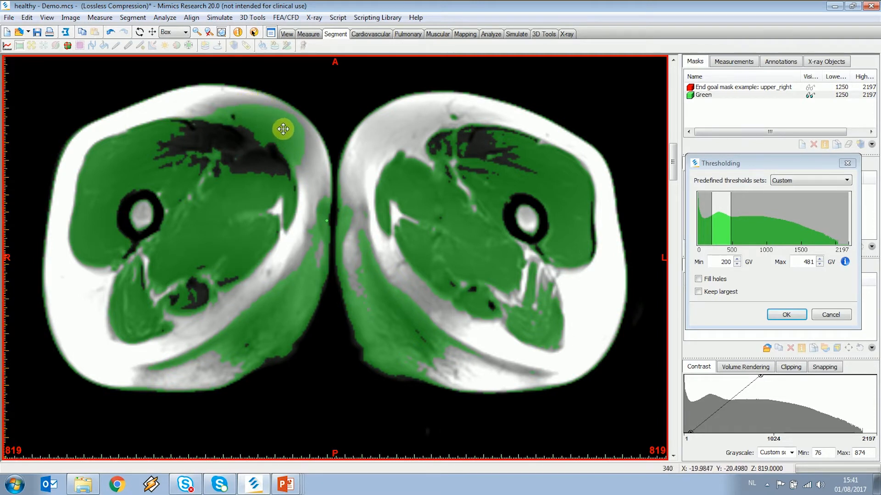
left_click_drag(710, 215, 705, 216)
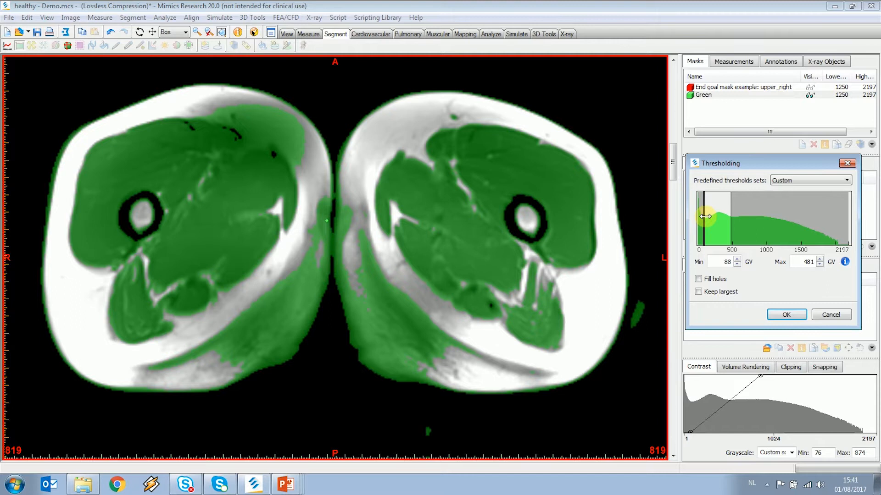
Step: Set the maximum threshold to 417 GV, judging the muscle coverage on thigh slices 648 and 726
scroll(599, 185, "down", 10)
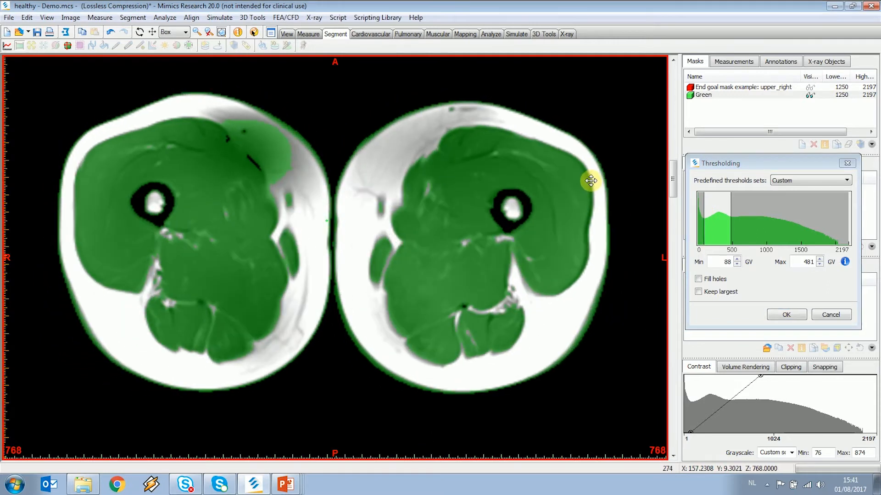
scroll(590, 180, "down", 8)
left_click_drag(673, 181, 721, 211)
left_click(731, 209)
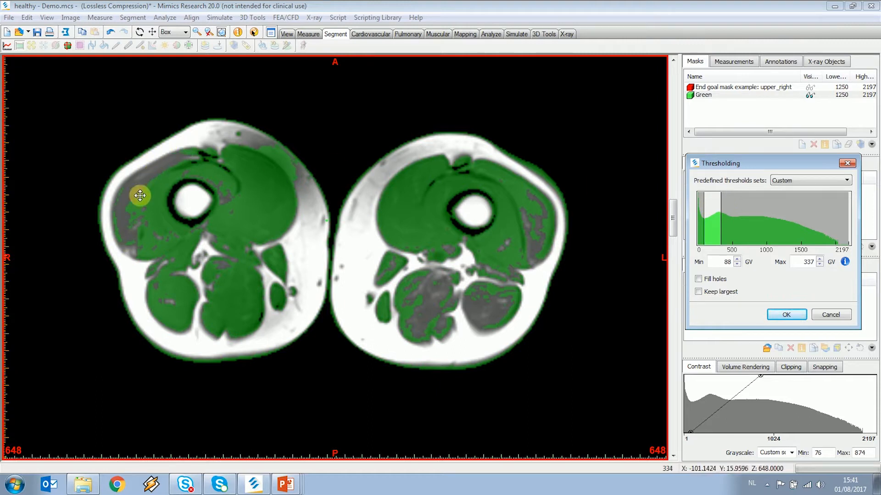
left_click_drag(721, 214, 726, 214)
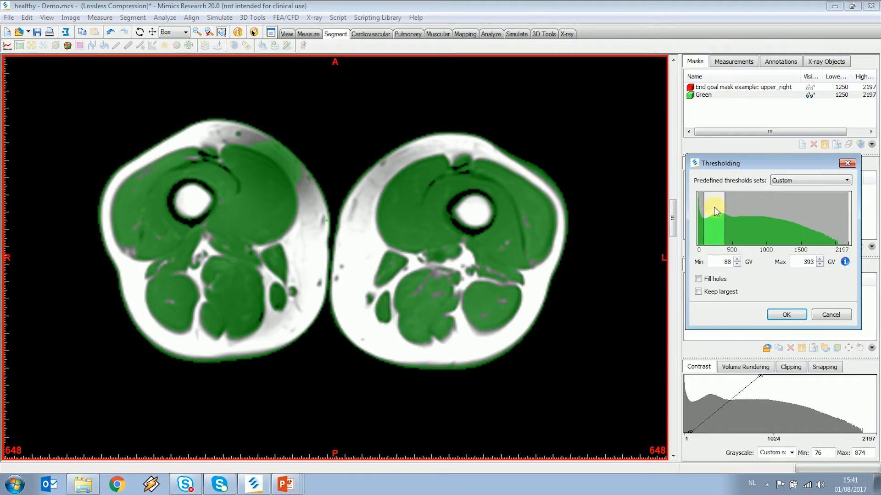
scroll(613, 165, "down", 1)
left_click_drag(677, 225, 665, 193)
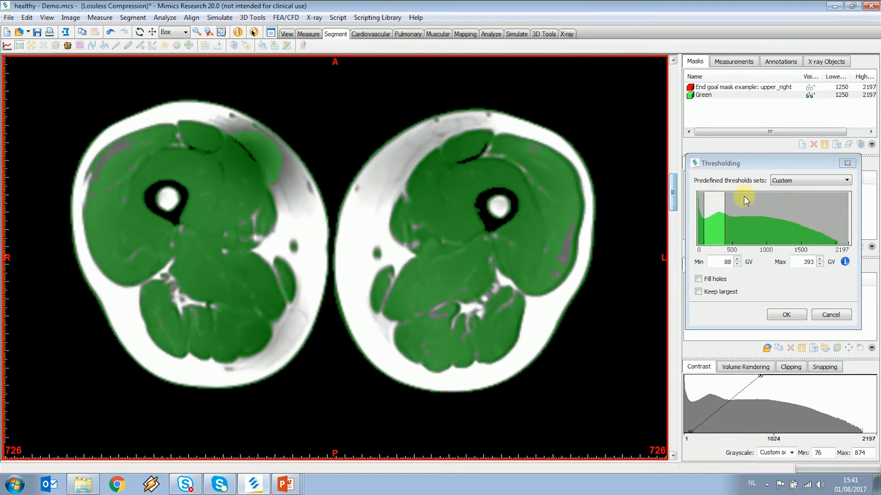
left_click_drag(723, 207, 725, 207)
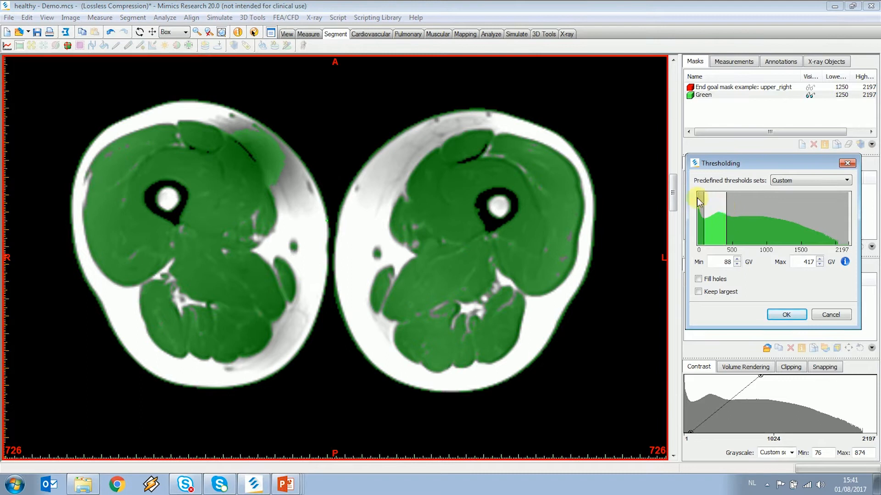
Step: Set the maximum threshold to 457 GV, judging the muscle coverage on the pelvis slices
left_click(464, 172)
scroll(468, 173, "up", 15)
left_click_drag(663, 179, 665, 121)
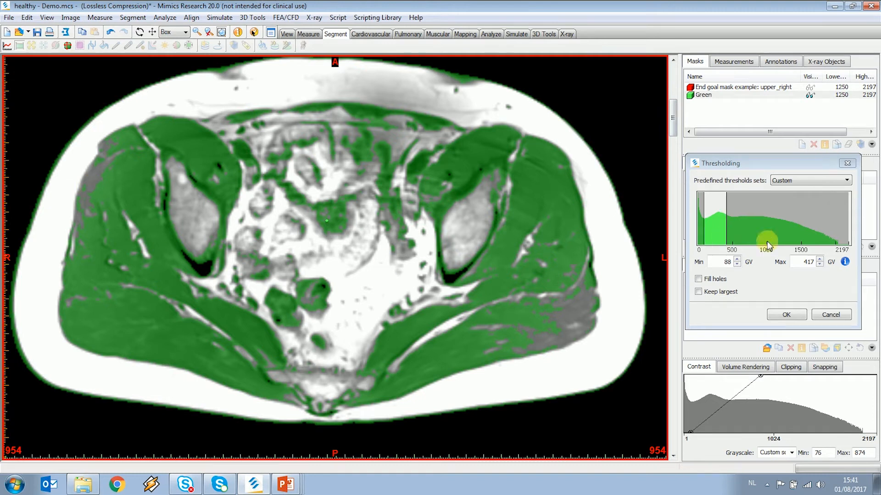
left_click_drag(726, 221, 728, 221)
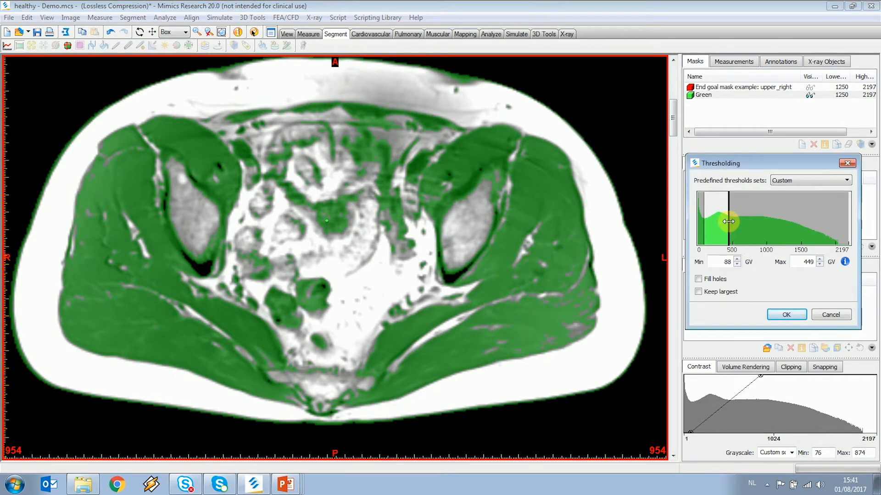
left_click_drag(673, 123, 674, 106)
Step: Narrow the threshold bounding box in the axial view to the right half of the body, ending at the midline
right_click_drag(434, 155, 431, 206, "ctrl")
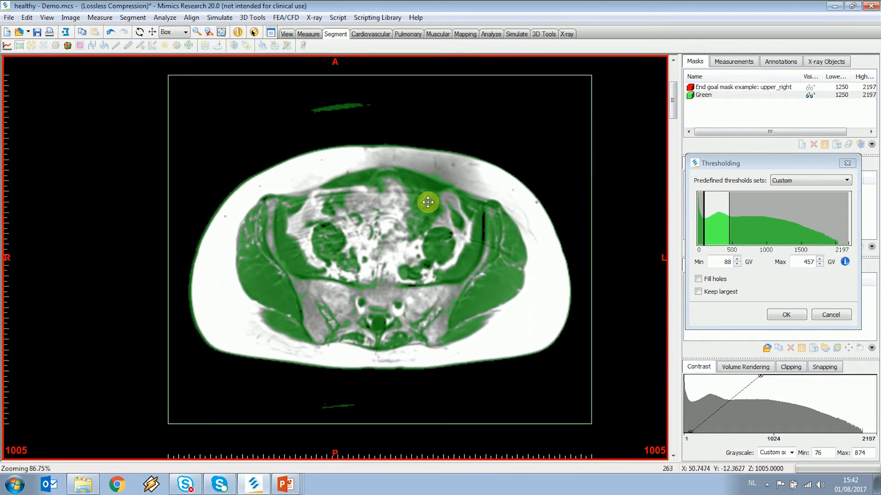
left_click_drag(592, 270, 380, 264)
right_click_drag(427, 264, 425, 255, "shift")
Step: Raise the lower edge of the threshold bounding box to knee level in the coronal view
key("space")
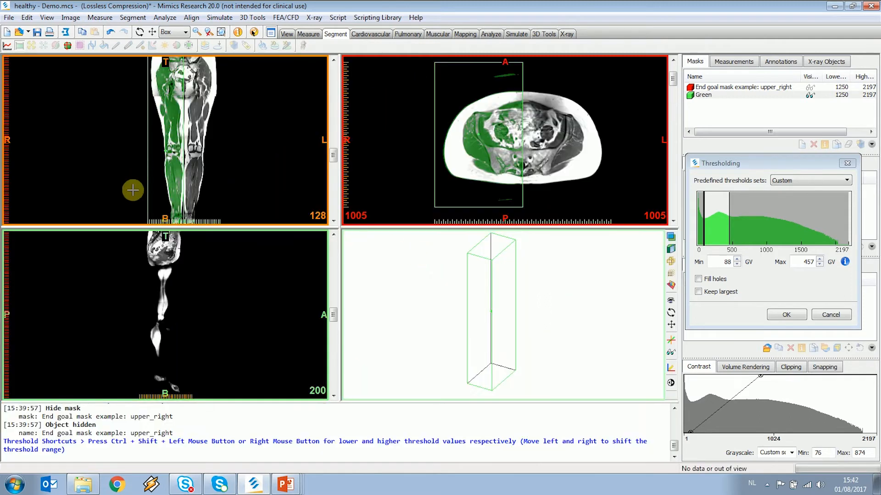
right_click_drag(169, 193, 161, 124, "ctrl")
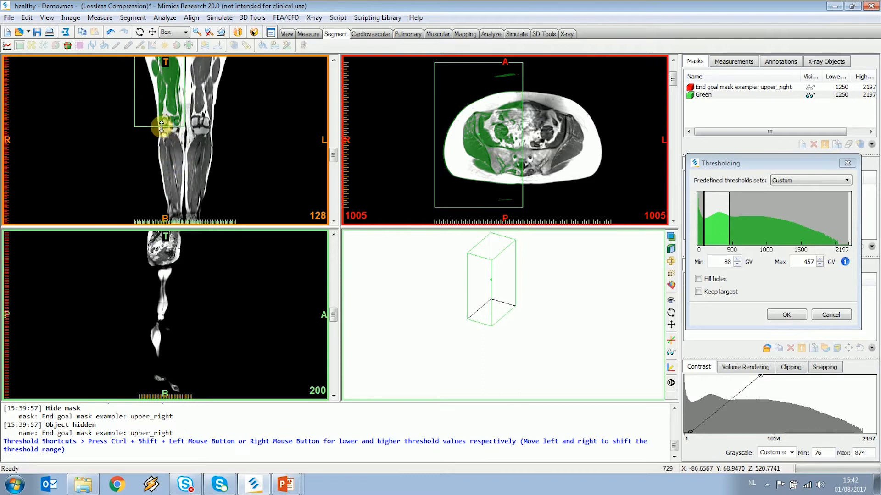
right_click_drag(238, 101, 254, 169)
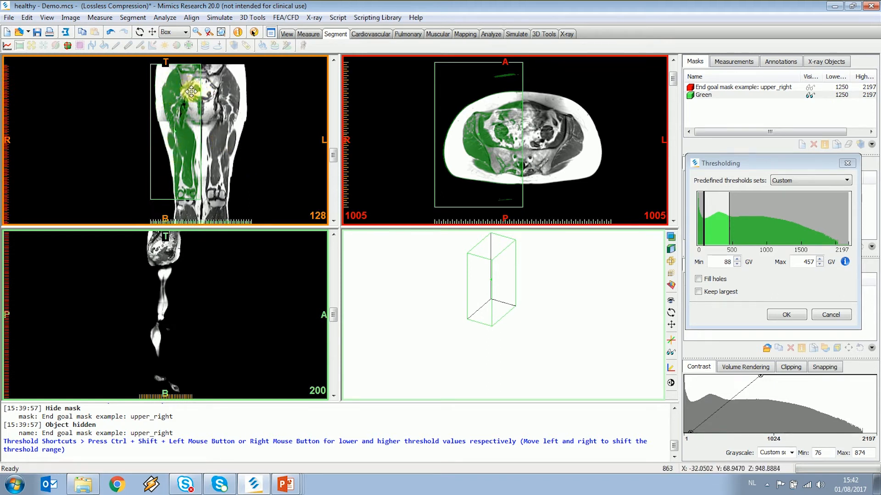
Step: Apply the threshold to the green mask and check its coverage on the axial pelvis slices
left_click(787, 315)
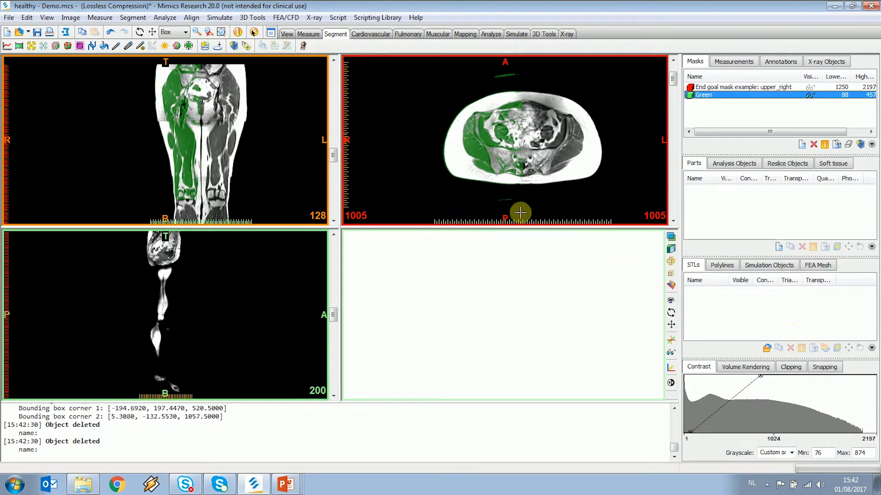
middle_click_drag(528, 142, 525, 144)
mouse_move(673, 79)
left_mouse_down()
mouse_move(680, 98)
mouse_move(680, 89)
left_mouse_up()
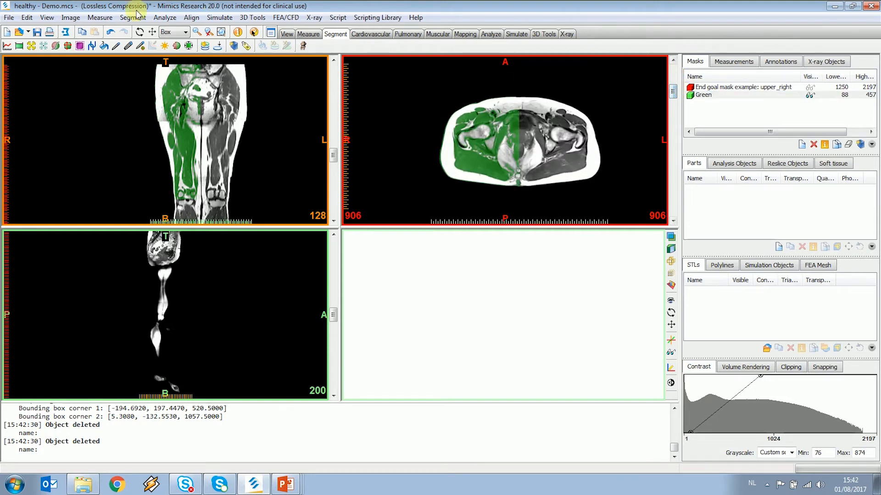
left_click(132, 17)
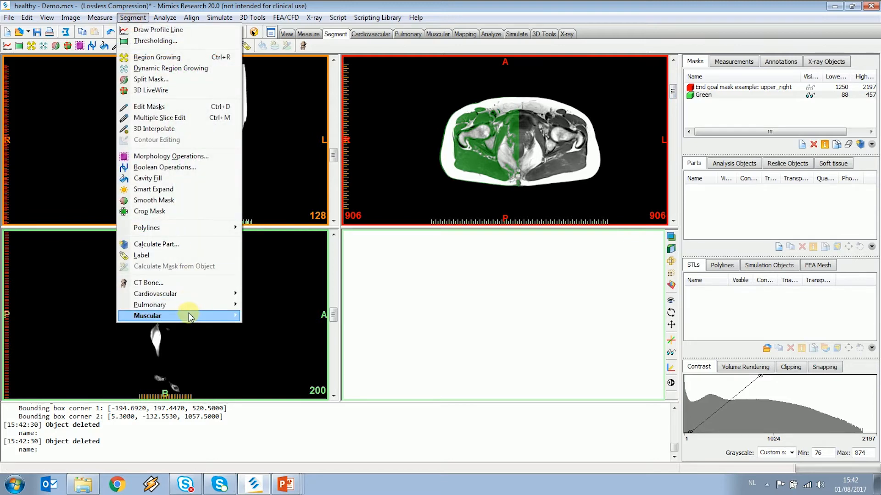
mouse_move(202, 317)
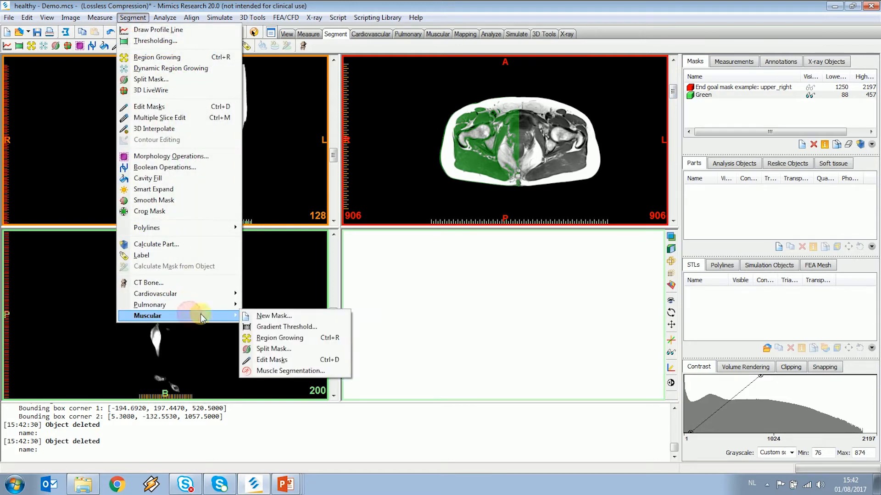
left_click(332, 326)
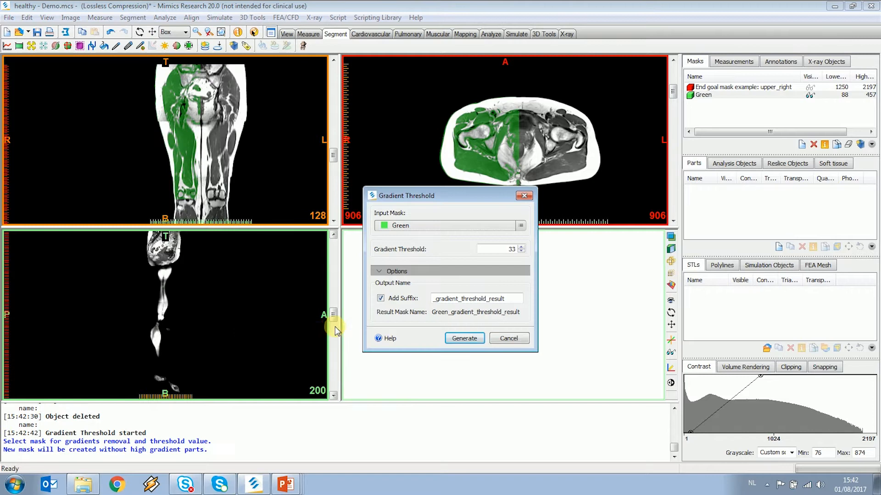
left_click_drag(465, 204, 456, 230)
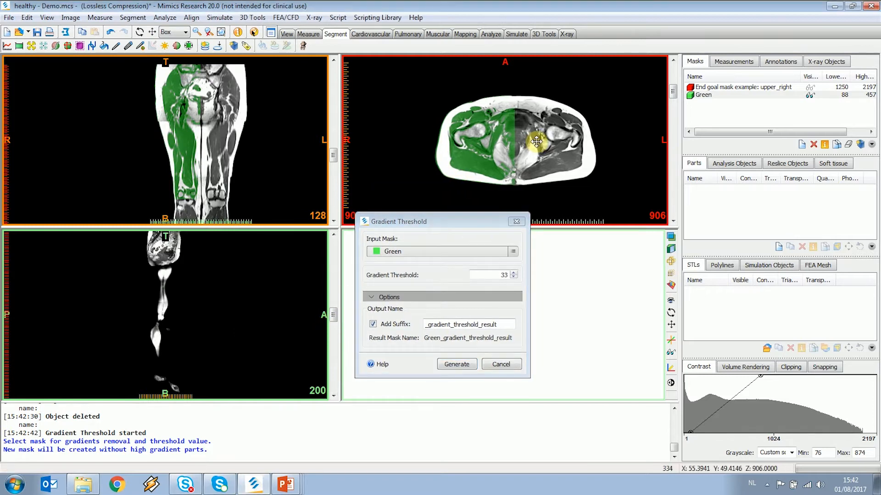
double_click(453, 150)
right_click_drag(310, 204, 302, 163, "ctrl")
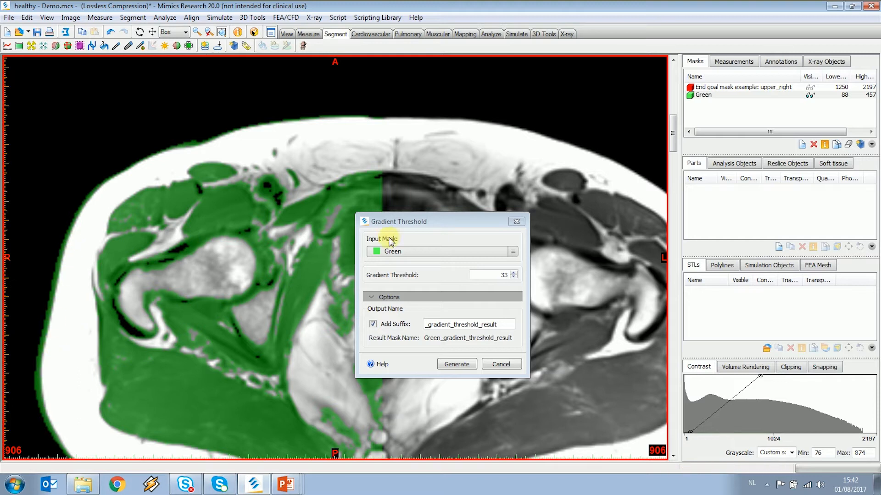
left_click(513, 253)
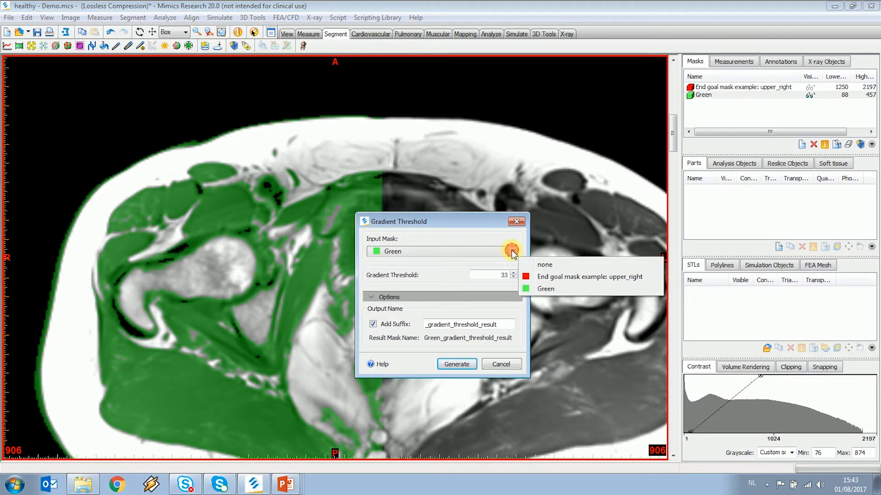
left_click(545, 289)
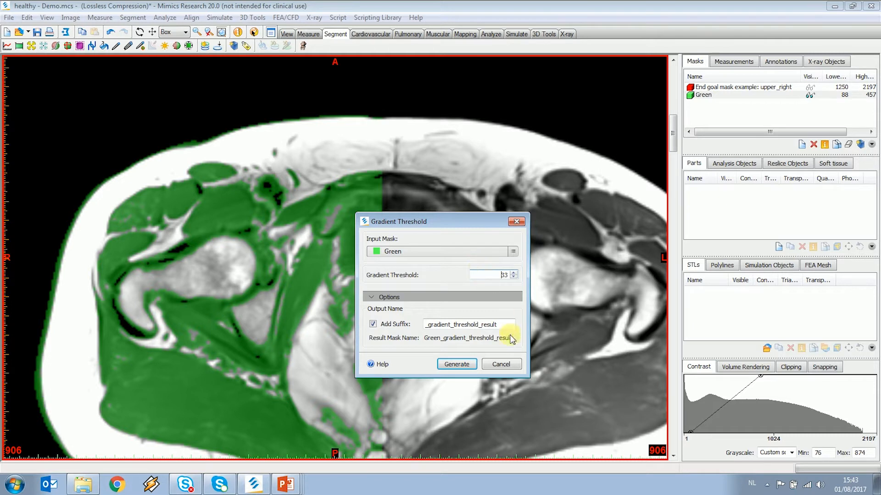
left_click(505, 364)
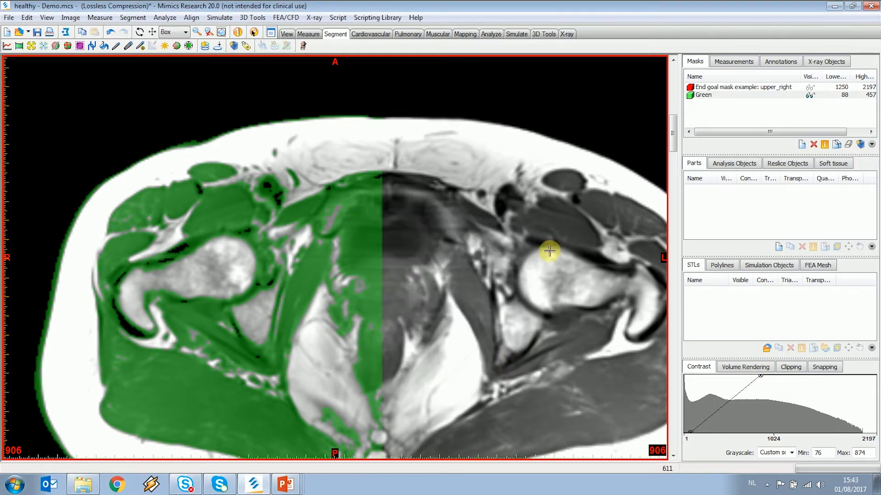
Step: Hide the green mask and remove the existing Gradient magnitude filter from the image filter list
left_click(810, 96)
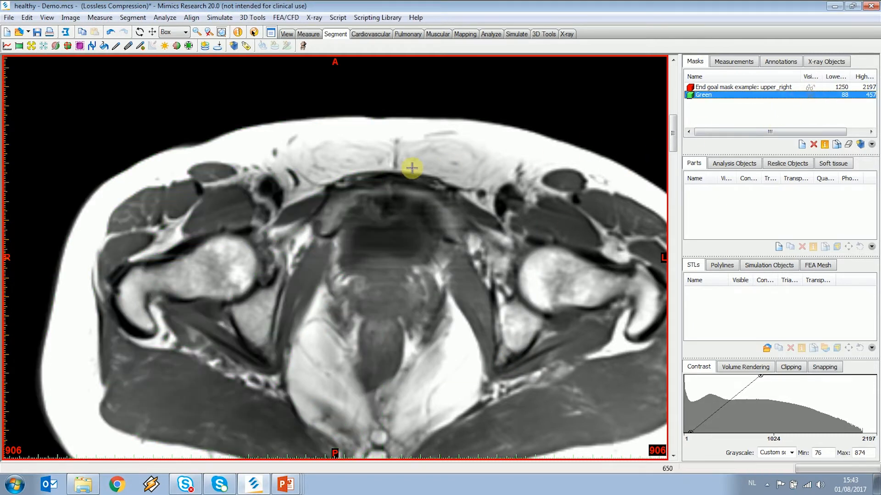
left_click(69, 19)
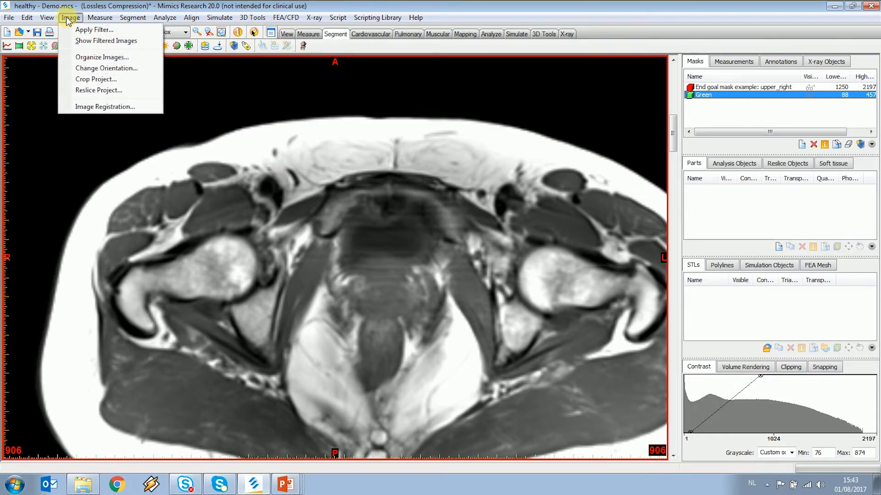
left_click(77, 30)
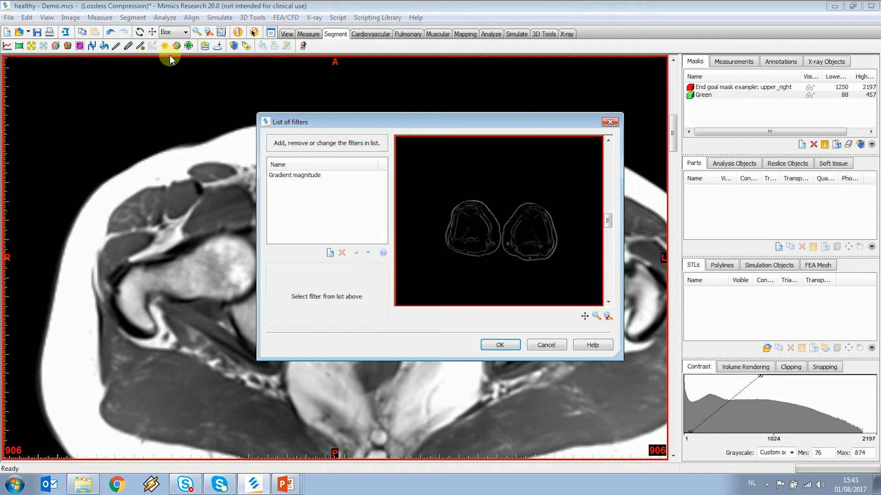
left_click(318, 174)
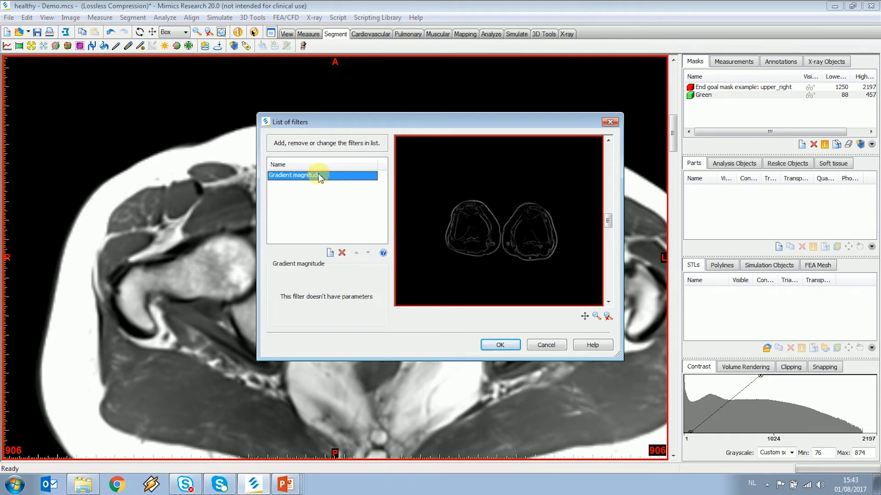
left_click(342, 252)
left_click(436, 266)
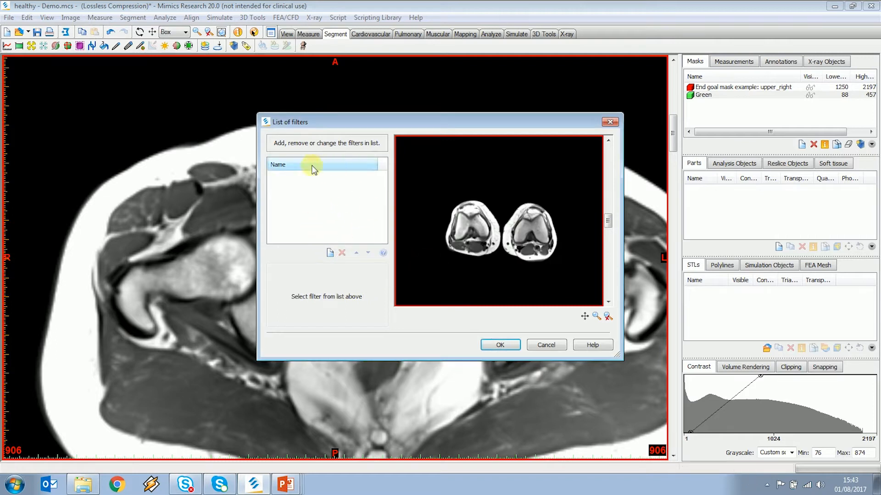
Step: Add a Gradient magnitude filter to the list, preview it on thigh slices and accept the filter list
left_click(330, 252)
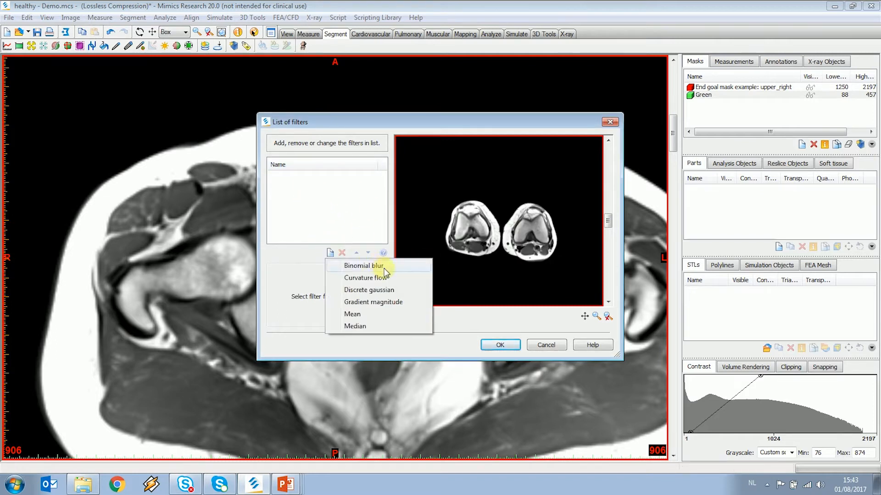
left_click(390, 303)
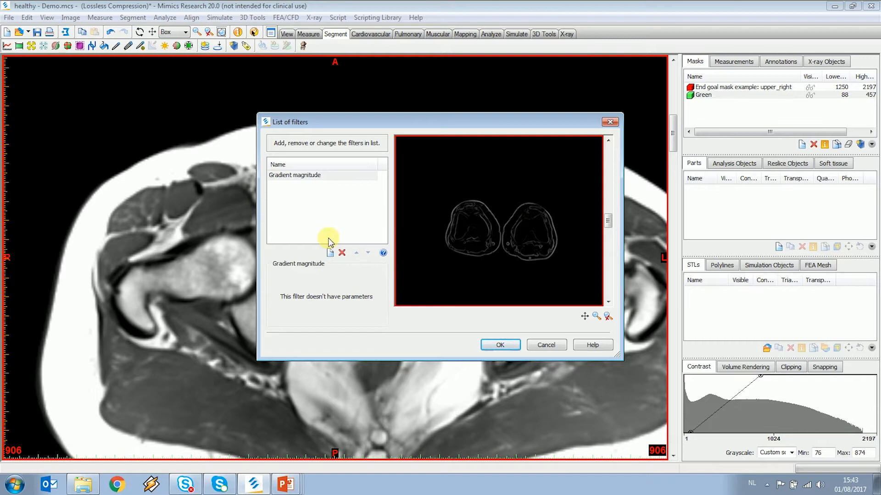
left_click_drag(609, 224, 612, 217)
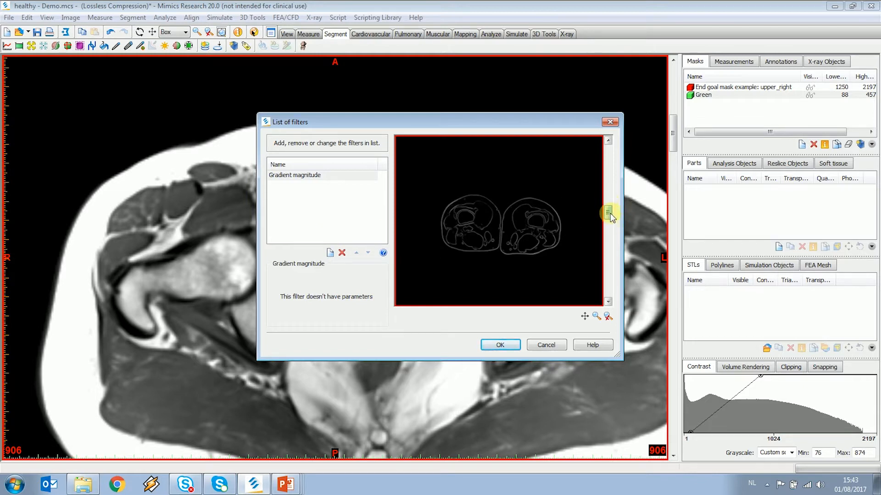
left_click(510, 345)
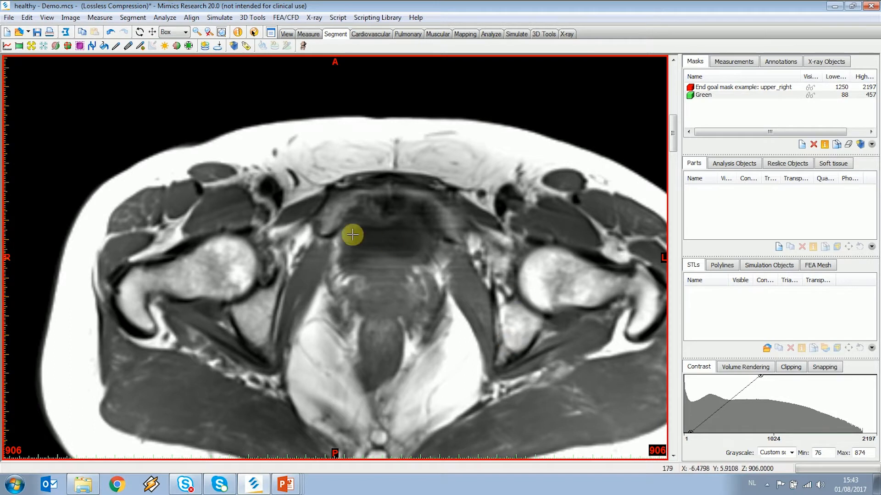
Step: Show the filtered images, reapplying all filters in the list, and examine the muscle edges from the knees up to the thighs
left_click(73, 19)
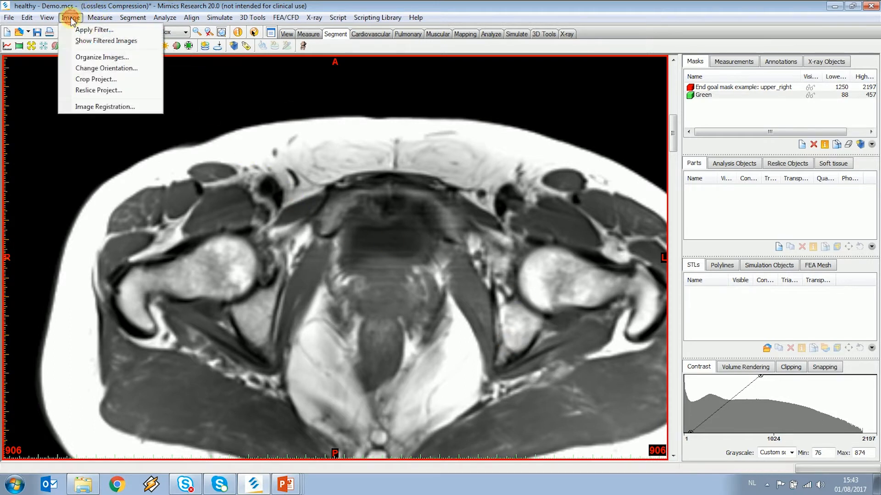
left_click(73, 43)
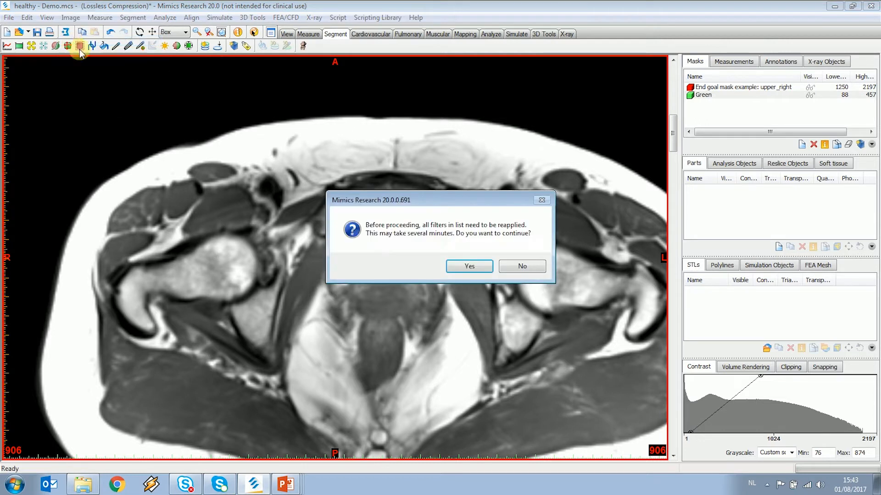
left_click(472, 266)
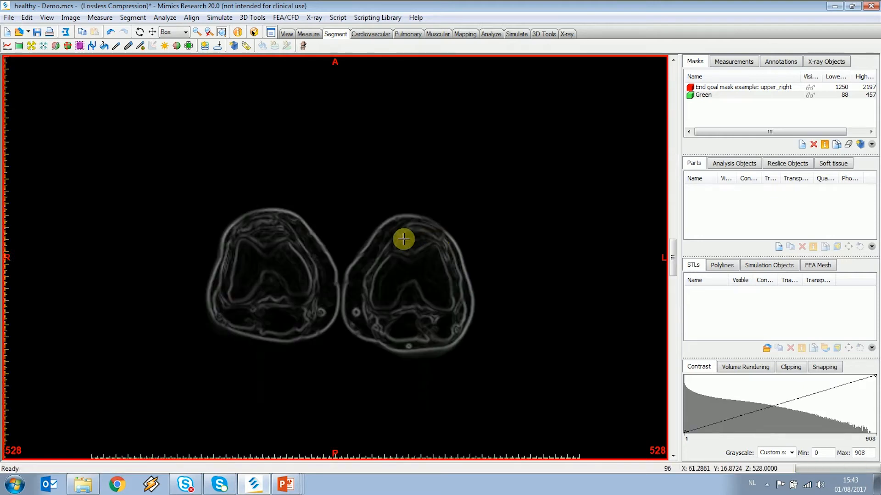
scroll(321, 236, "down", 20)
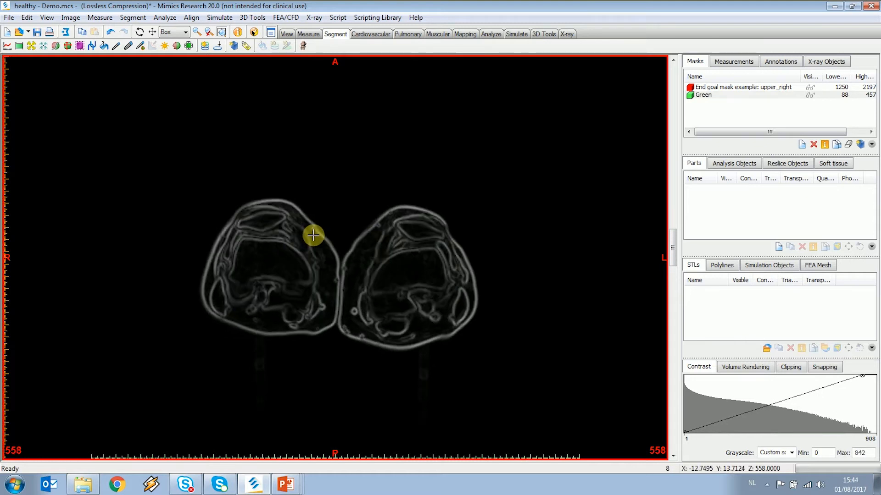
scroll(313, 235, "down", 20)
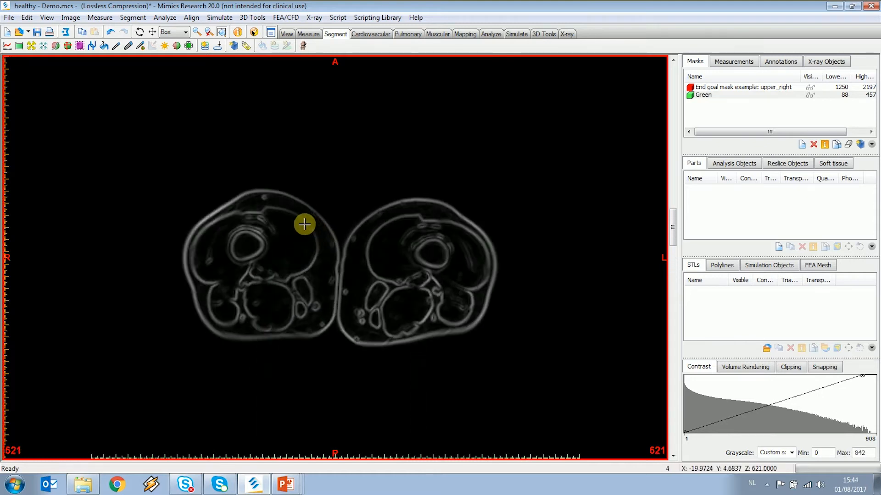
scroll(311, 220, "down", 20)
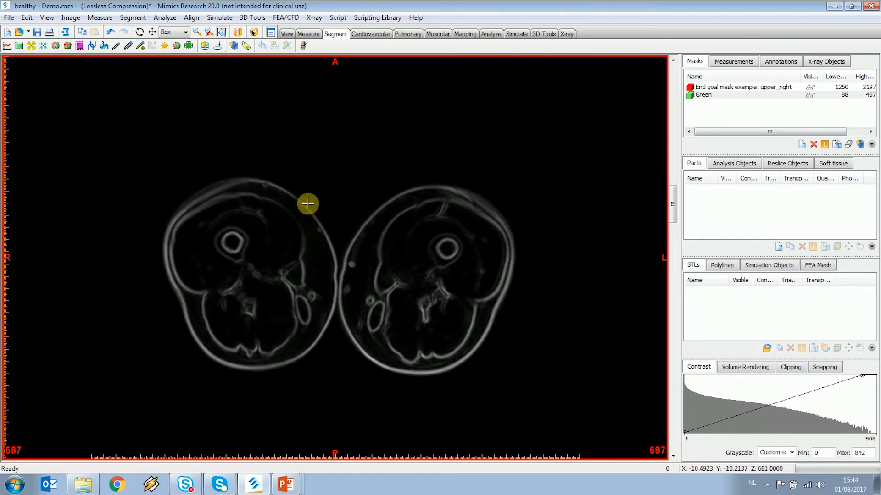
right_click_drag(228, 222, 220, 194, "ctrl")
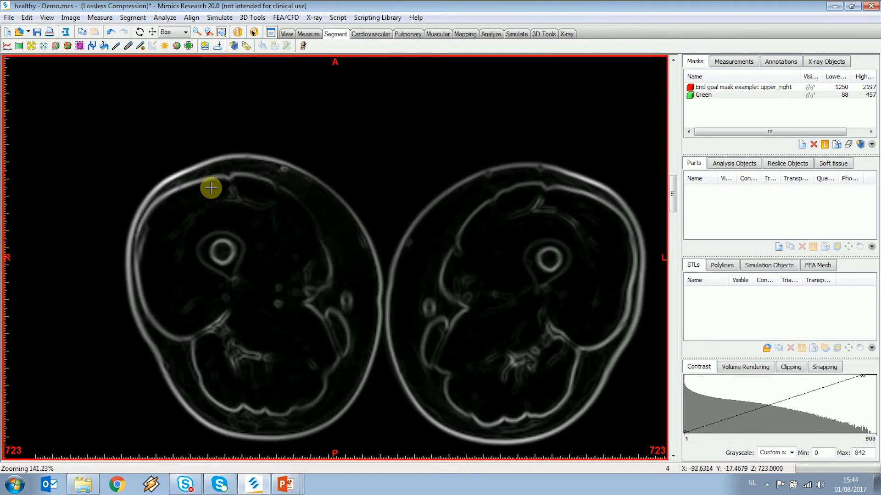
scroll(257, 199, "down", 8)
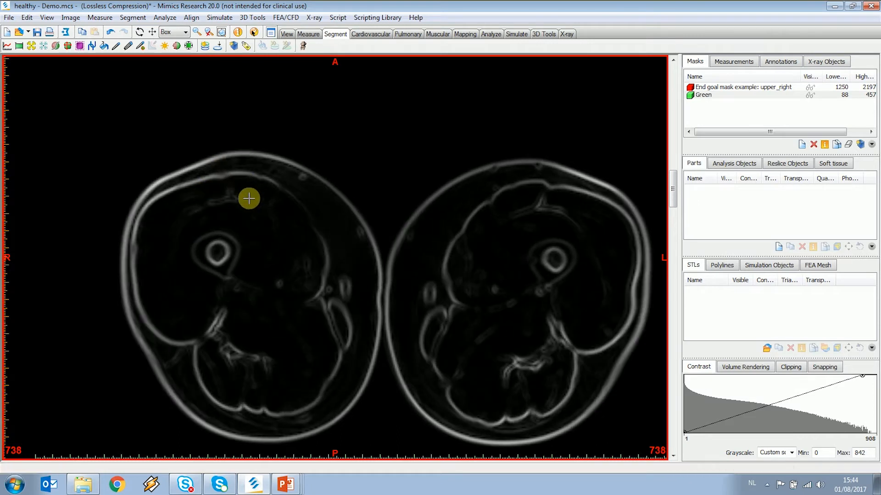
left_click_drag(673, 188, 658, 209)
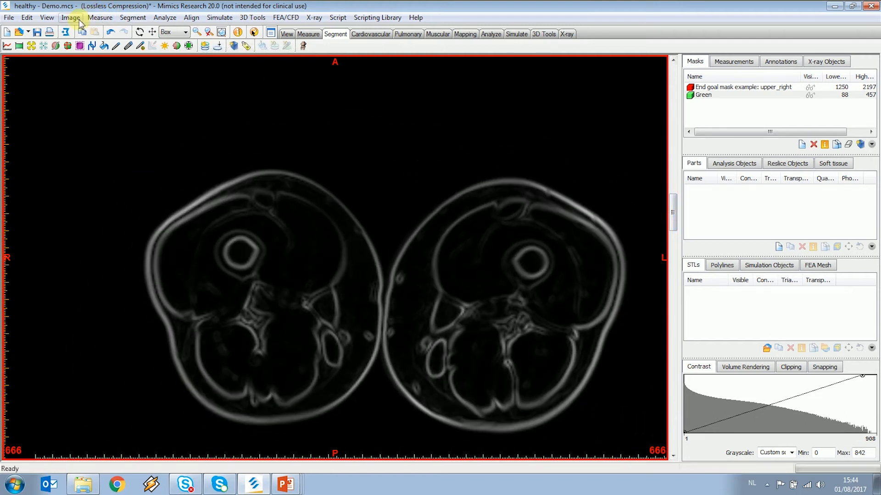
Step: Start thresholding the gradient-filtered images for the green mask with a range of 53 to 908 GV
left_click(133, 17)
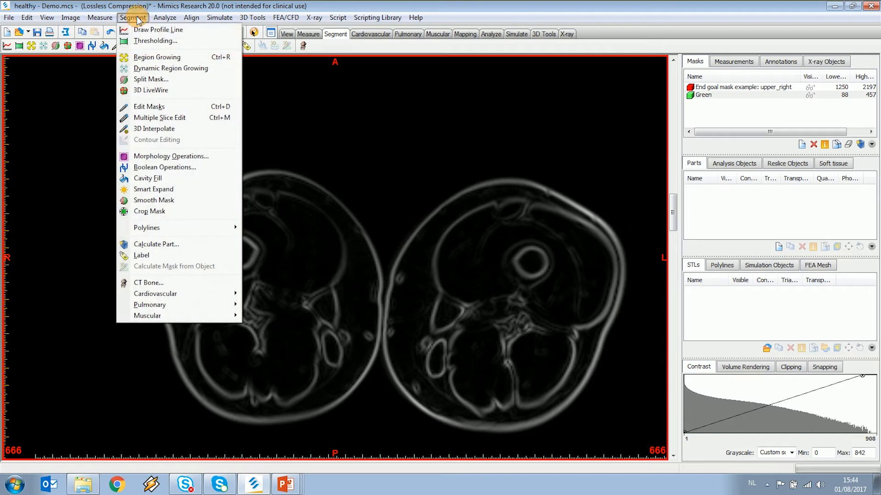
left_click(151, 44)
left_click_drag(438, 178, 604, 157)
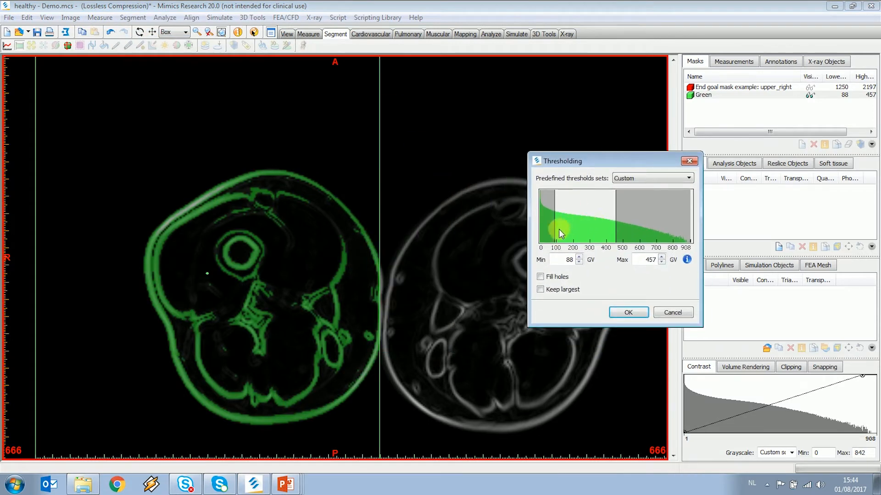
left_click_drag(623, 219, 690, 206)
left_click_drag(556, 230, 550, 236)
Step: Try raising the minimum threshold to 196 GV, judging the muscle boundaries on upper-thigh slice 858
middle_click_drag(421, 240, 322, 212)
middle_click_drag(208, 221, 247, 233)
scroll(283, 229, "down", 6)
scroll(283, 228, "down", 20)
left_click_drag(621, 158, 525, 208)
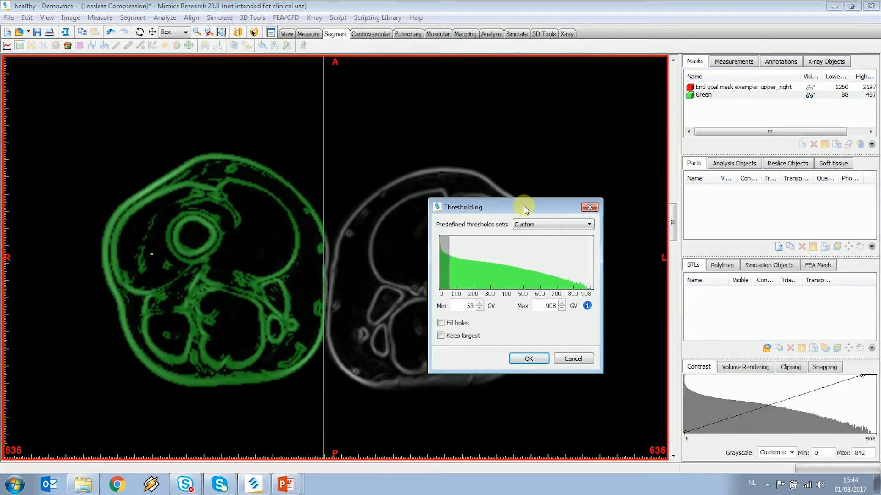
left_click(677, 227)
left_click_drag(673, 226, 660, 148)
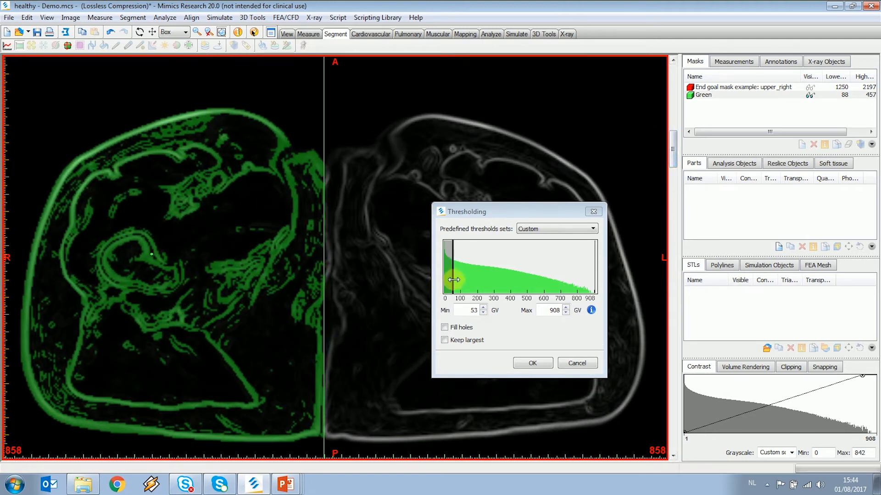
left_click_drag(454, 279, 478, 279)
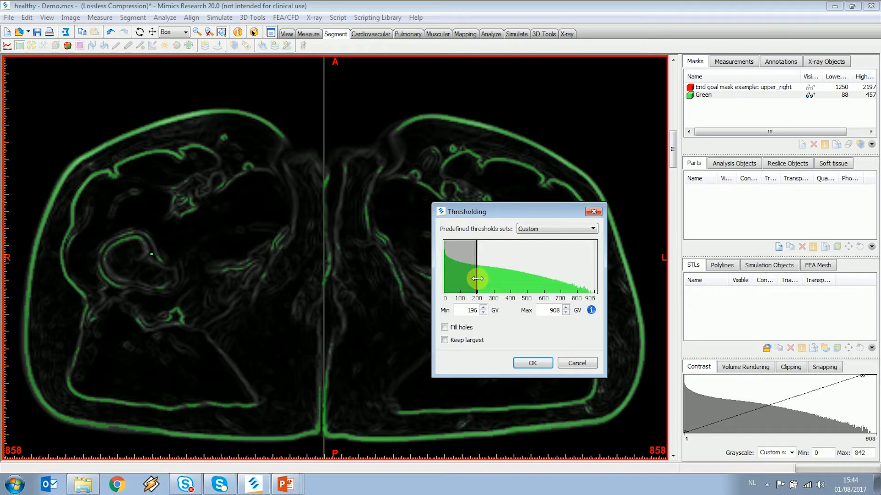
Step: Set the minimum threshold to 33 GV and check the muscle boundaries on the upper-thigh slices
left_click_drag(473, 281, 451, 286)
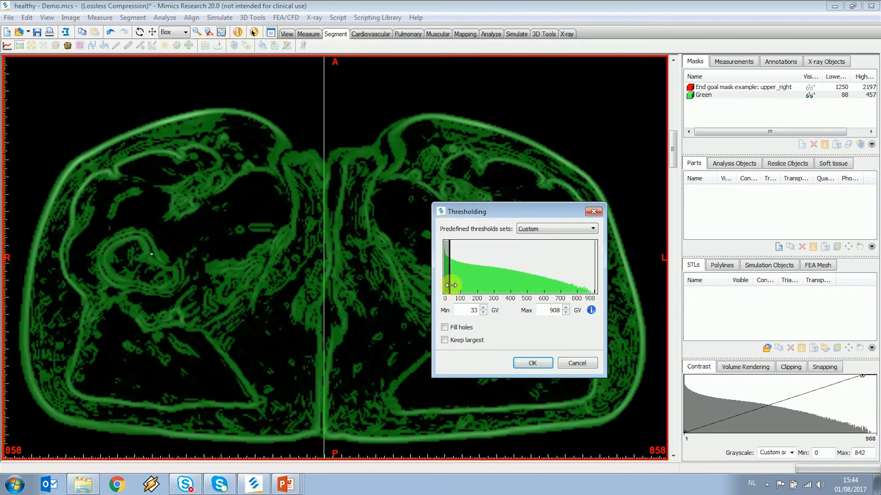
left_click(228, 251)
scroll(224, 249, "down", 9)
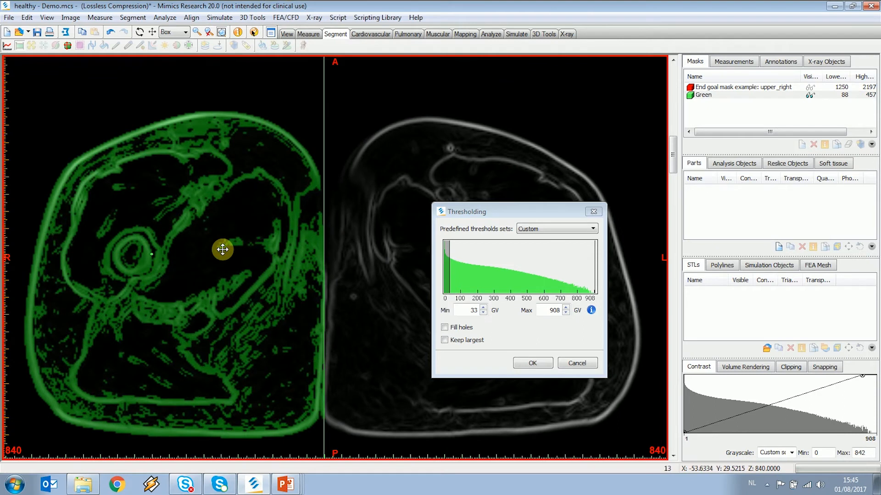
Step: Check the muscle boundaries given by the 33 GV minimum threshold from thigh slice 840 down to slice 684
scroll(203, 215, "down", 4)
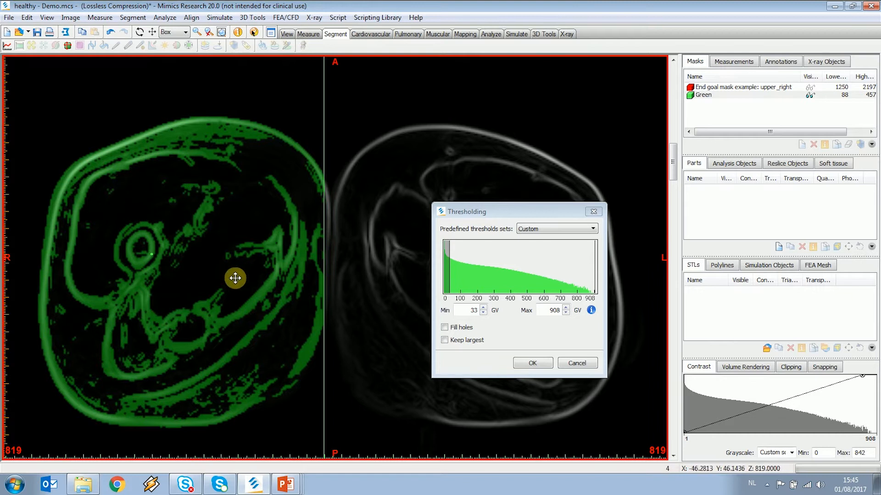
scroll(248, 206, "down", 3)
scroll(249, 207, "down", 9)
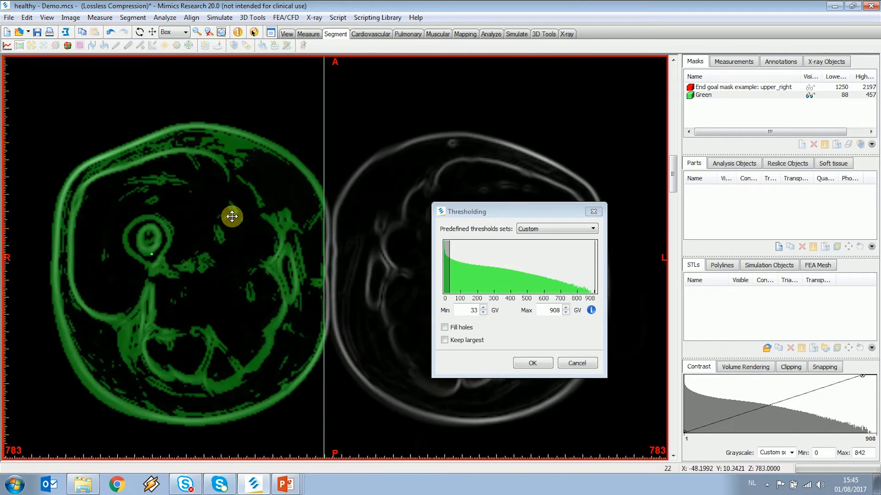
right_click_drag(213, 217, 206, 216)
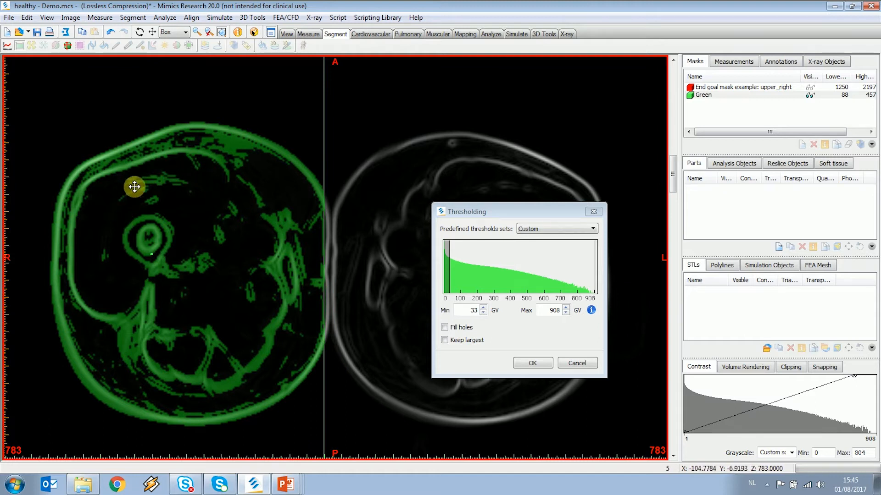
scroll(200, 208, "down", 6)
scroll(200, 208, "down", 19)
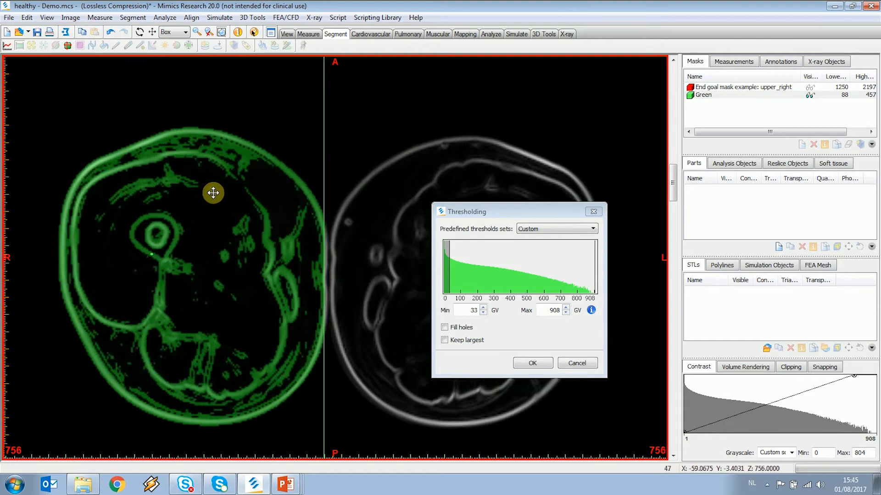
scroll(218, 189, "down", 8)
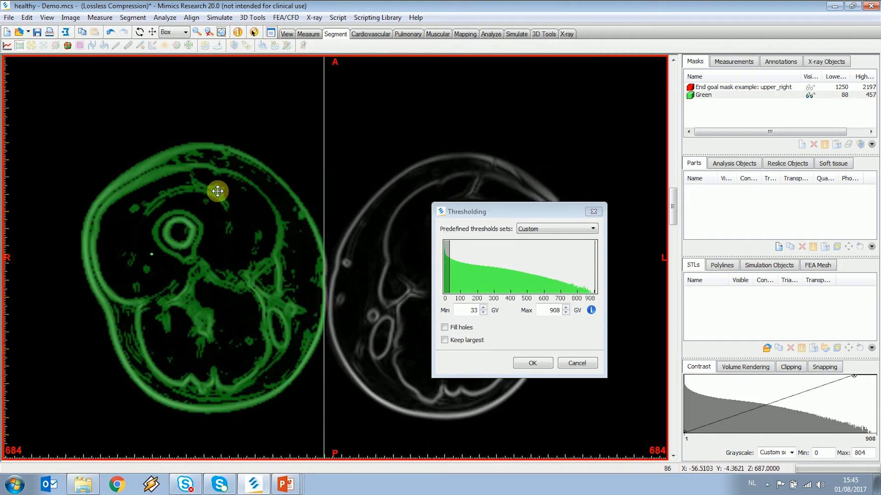
Step: Try minimum thresholds of 60, 50 and 43 GV on thigh slice 684, settling on 40 GV
left_click(454, 271)
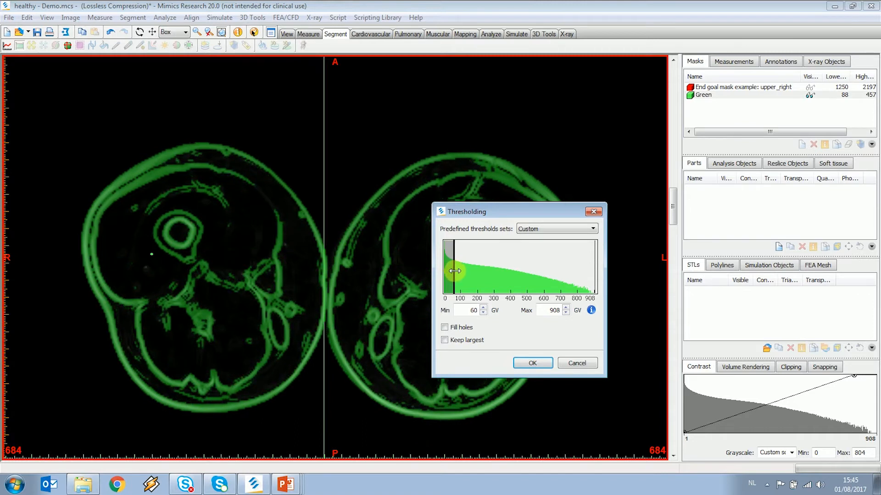
left_click_drag(454, 271, 452, 271)
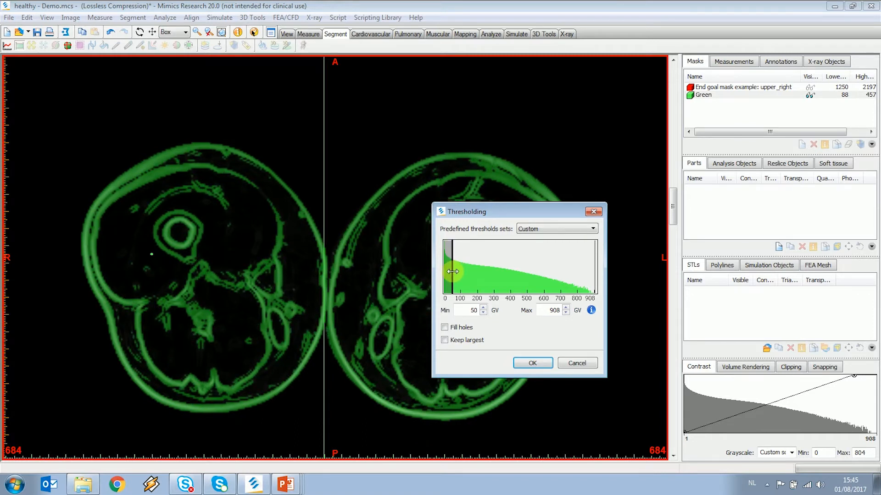
left_click_drag(451, 273, 452, 273)
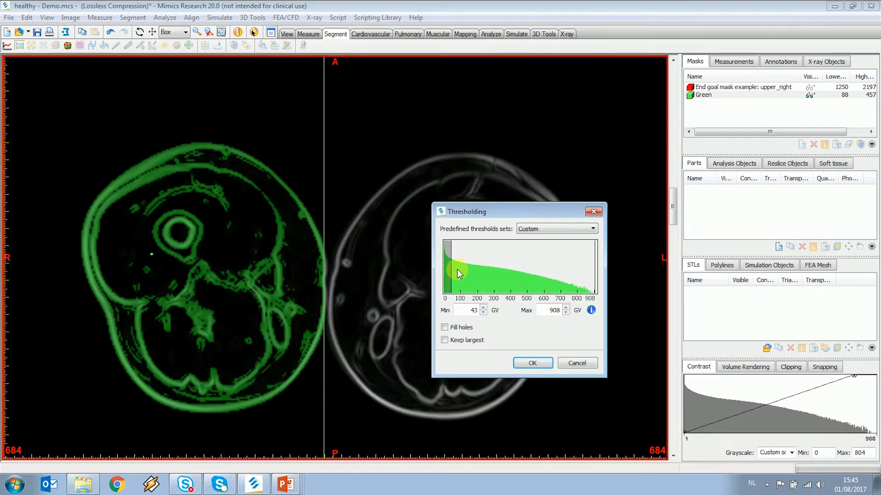
left_click_drag(450, 269, 448, 268)
left_click(483, 308)
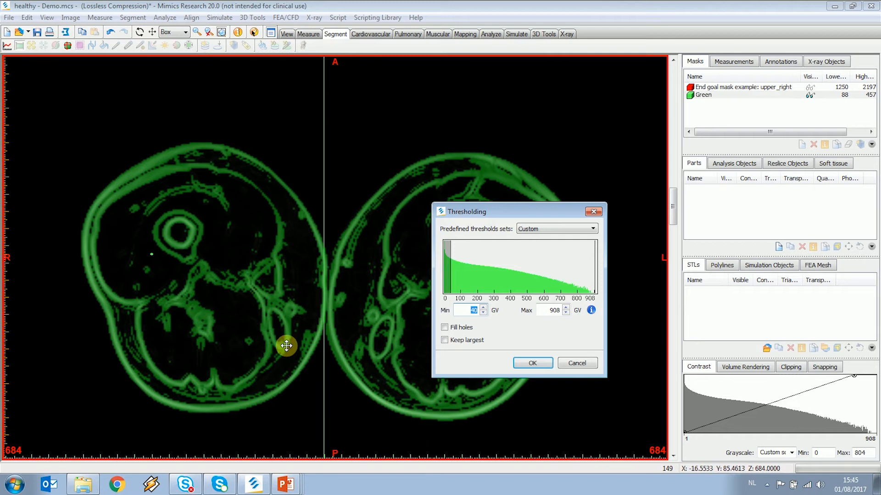
Step: Check the 40 GV threshold on hip slice 924, then cancel the thresholding and show the unfiltered images again
left_click_drag(677, 211, 670, 133)
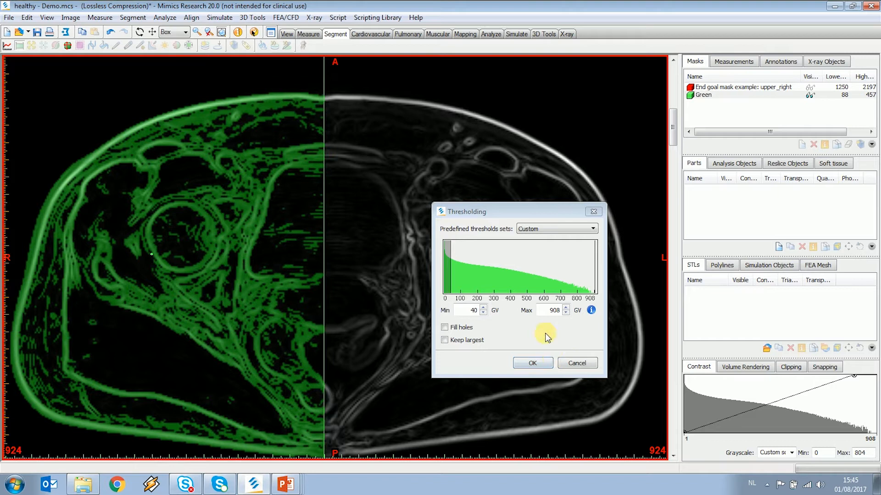
double_click(471, 309)
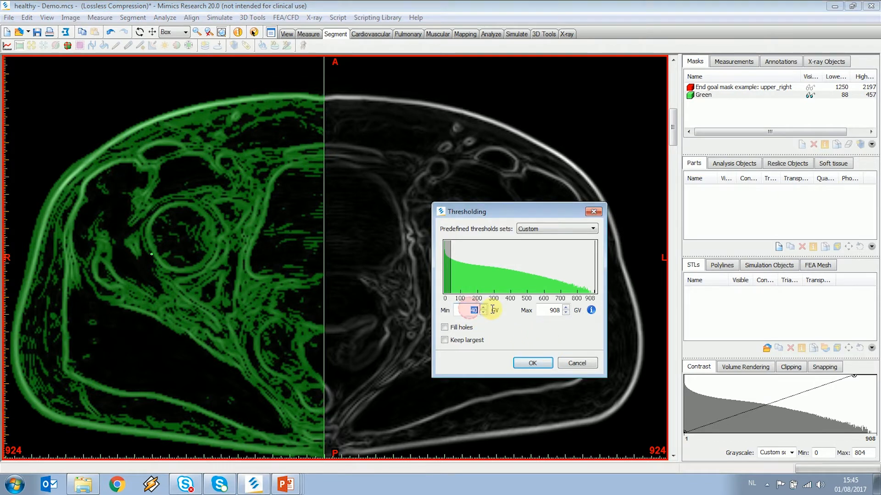
left_click(577, 363)
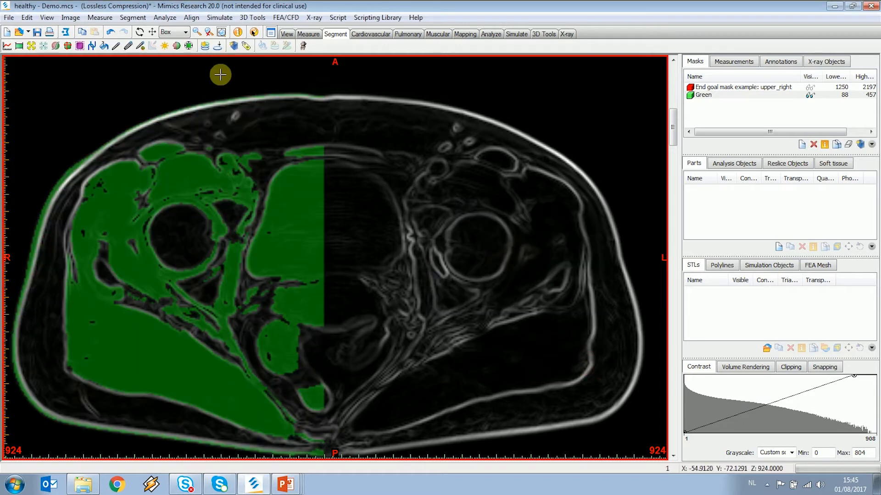
left_click(71, 18)
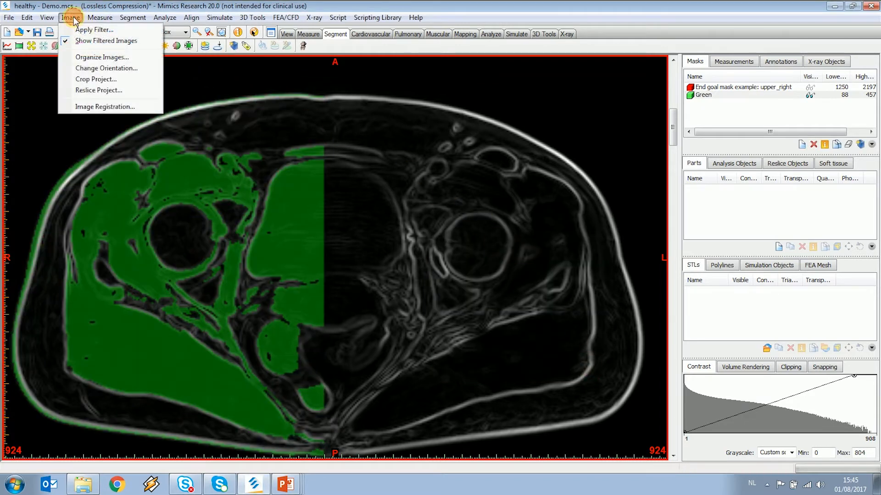
left_click(81, 42)
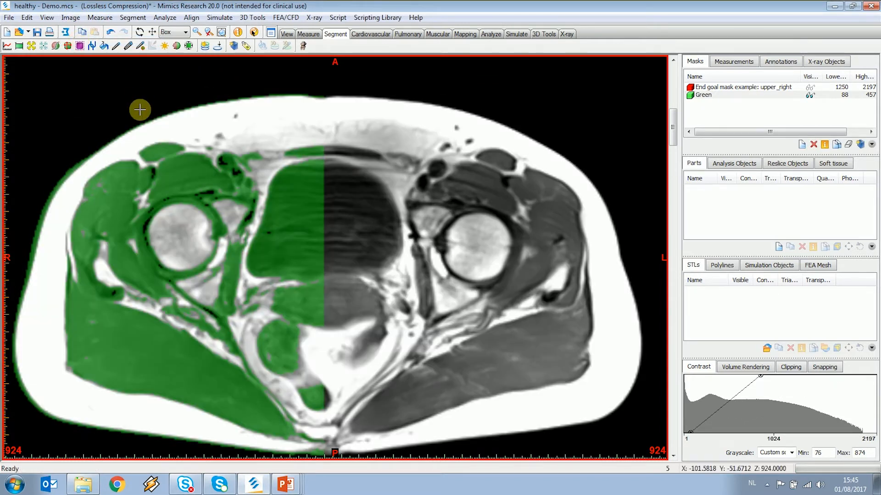
Step: Apply a gradient threshold of 40 to the green mask to create a separate result mask
left_click(132, 18)
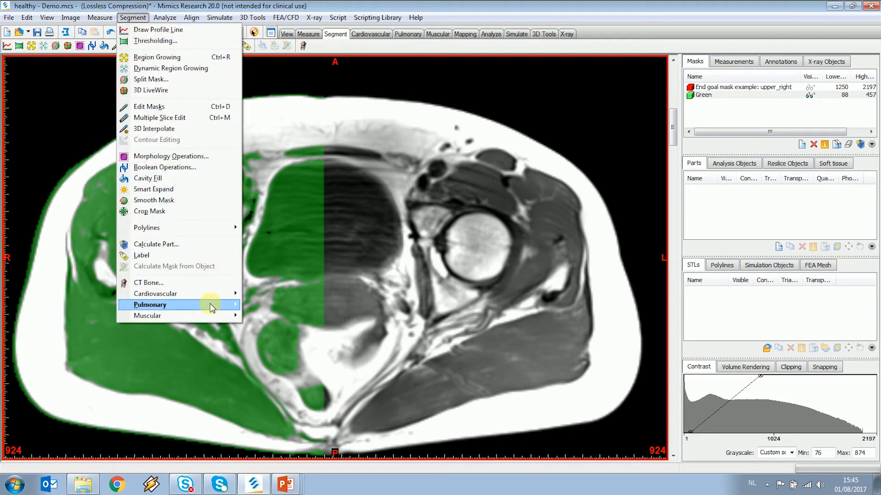
mouse_move(212, 317)
left_click(341, 330)
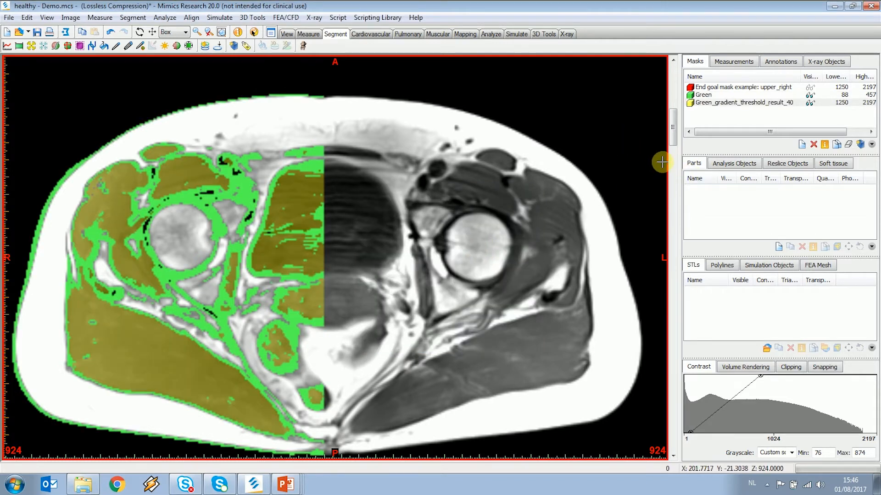
Step: Hide the green mask so that only the gradient threshold result is shown on thigh slice 828
left_click_drag(673, 126, 674, 159)
middle_click_drag(349, 231, 397, 212)
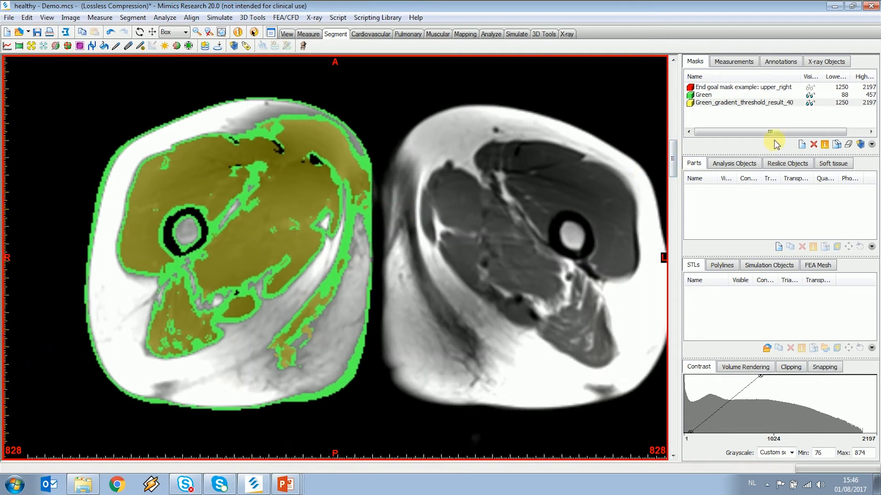
left_click(808, 95)
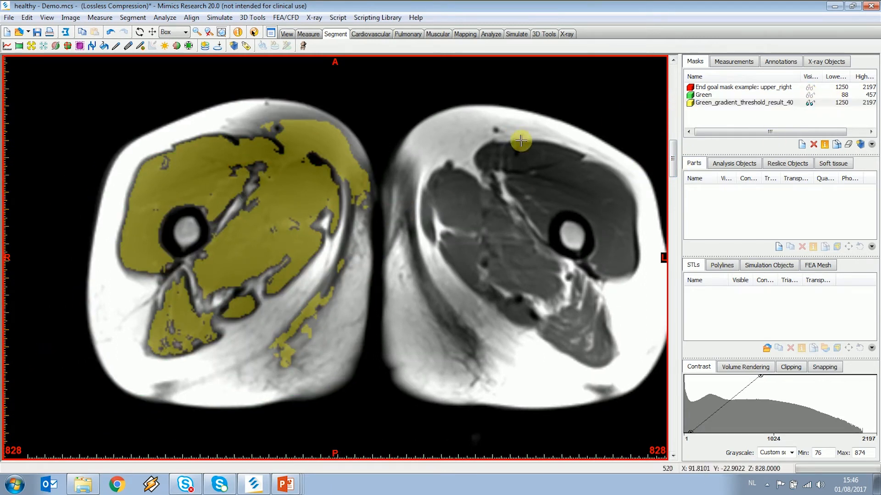
Step: Examine how well the gradient threshold mask separates the muscles along the right thigh and up to the hip
scroll(525, 147, "down", 10)
scroll(541, 136, "down", 8)
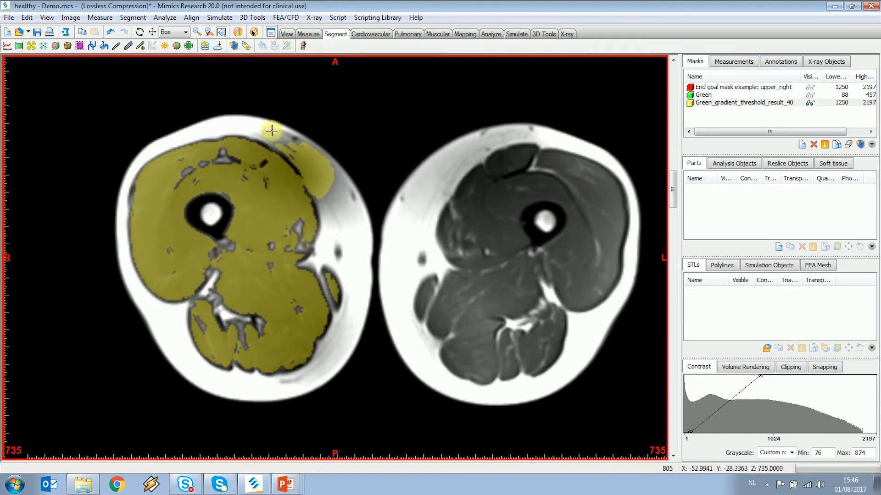
scroll(271, 131, "down", 10)
scroll(249, 139, "down", 10)
scroll(248, 166, "up", 4)
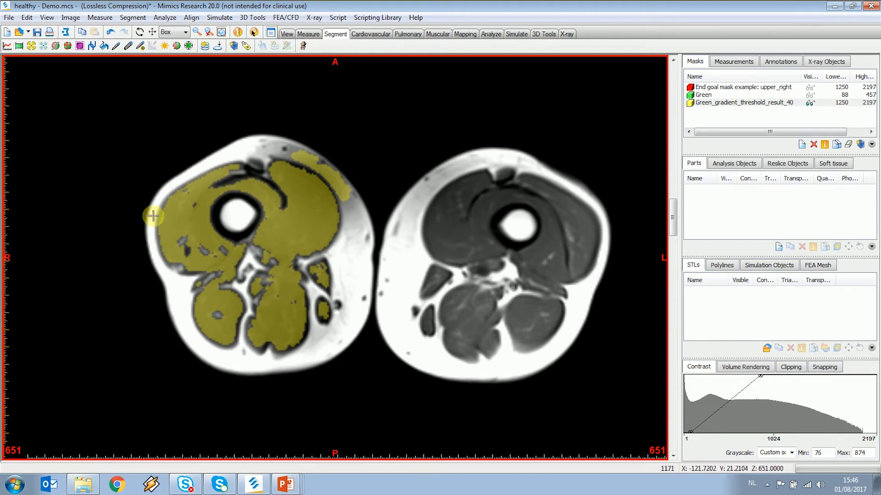
scroll(246, 122, "up", 9)
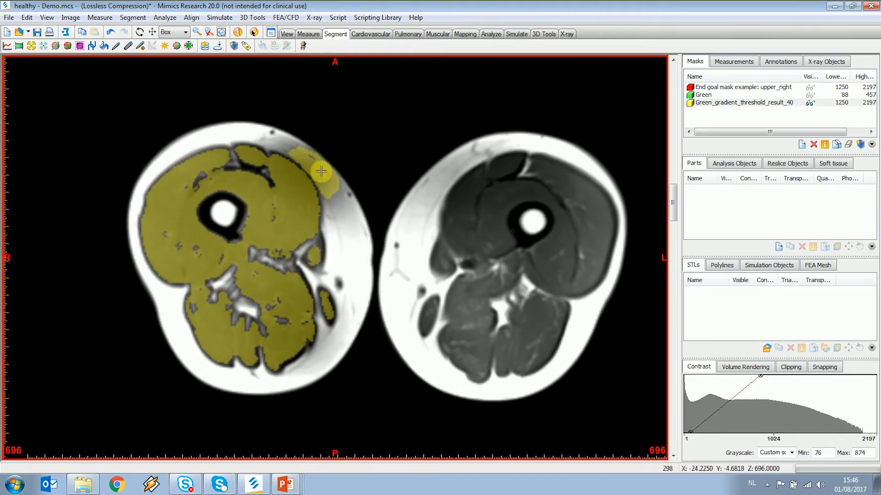
left_click_drag(673, 202, 671, 132)
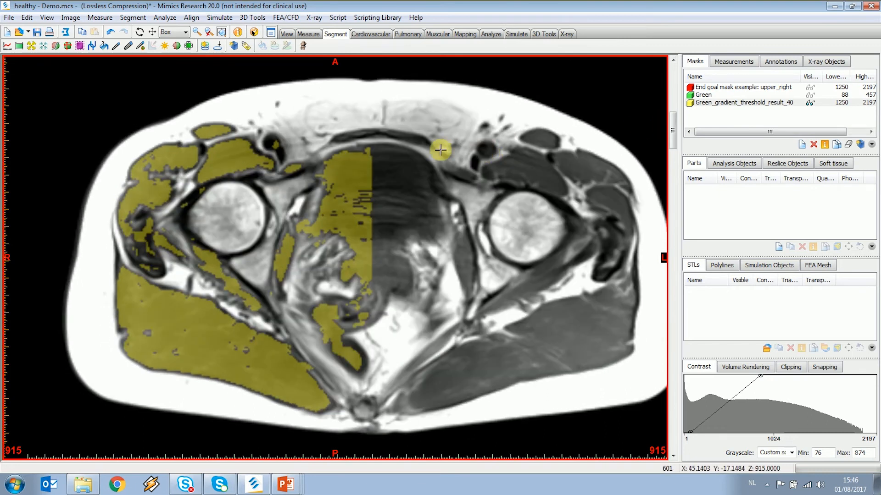
scroll(440, 150, "up", 6)
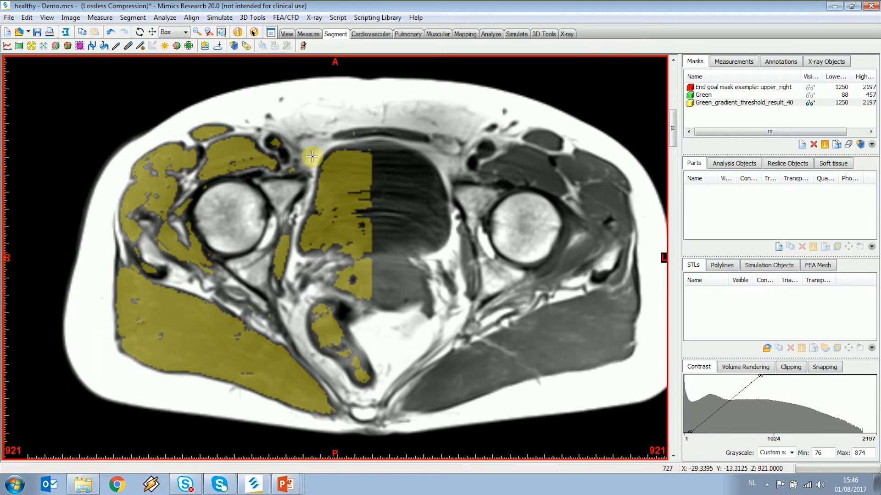
Step: Start splitting the gradient threshold mask, marking the right hip muscles as region A and the central pelvic organs as region B on slice 918
left_click(135, 20)
mouse_move(218, 317)
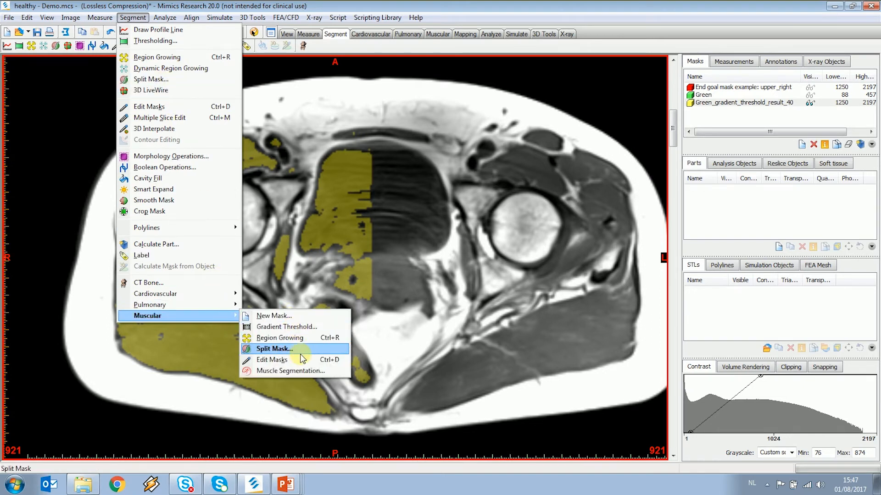
left_click(300, 350)
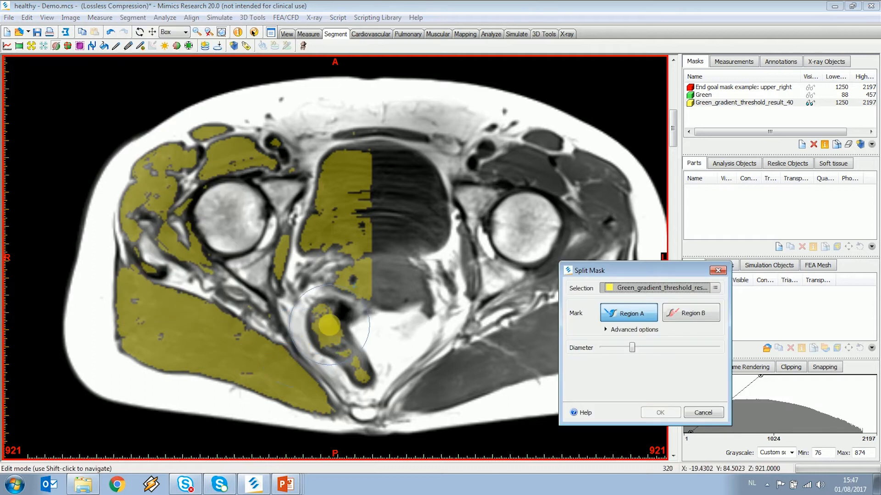
left_click_drag(616, 272, 533, 261)
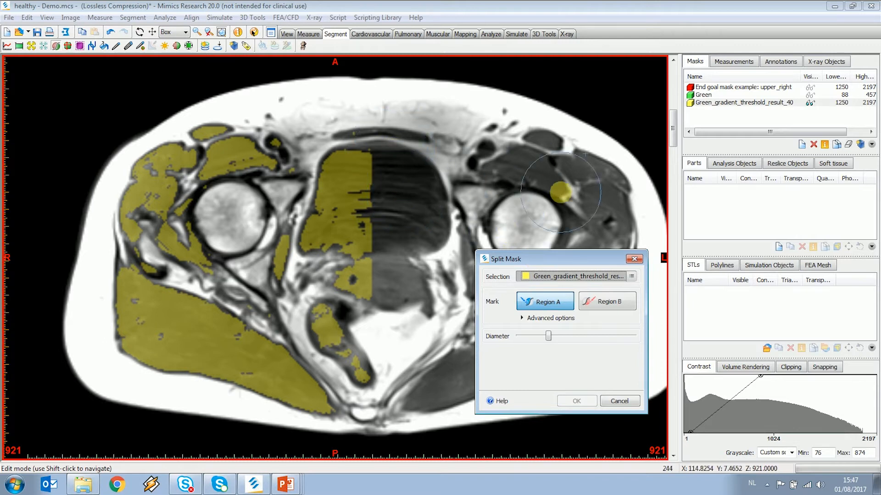
left_click_drag(674, 132, 673, 121)
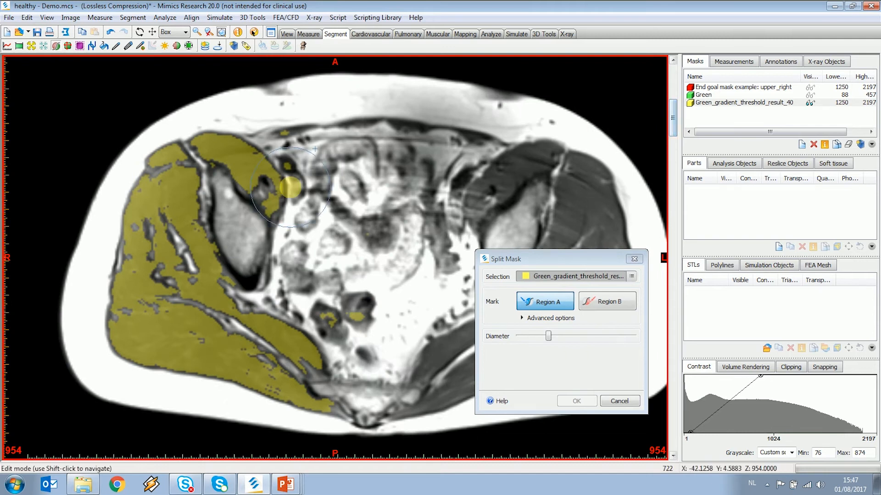
scroll(303, 161, "down", 15)
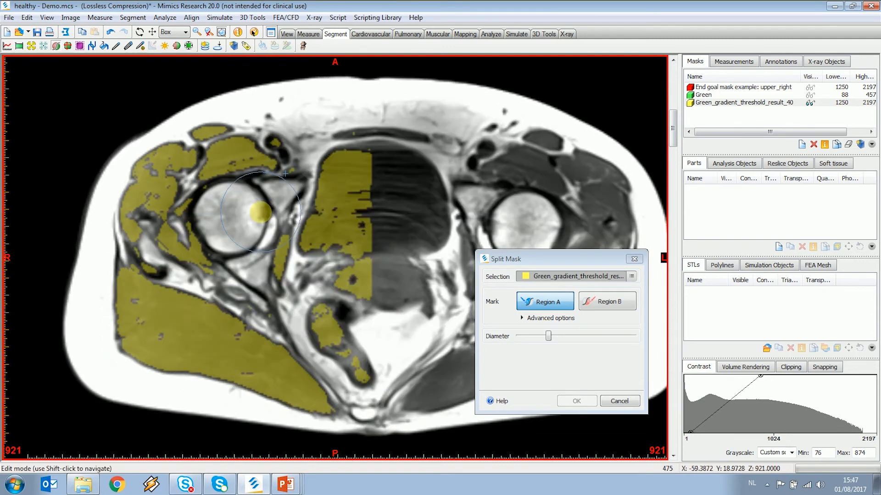
scroll(260, 211, "down", 3)
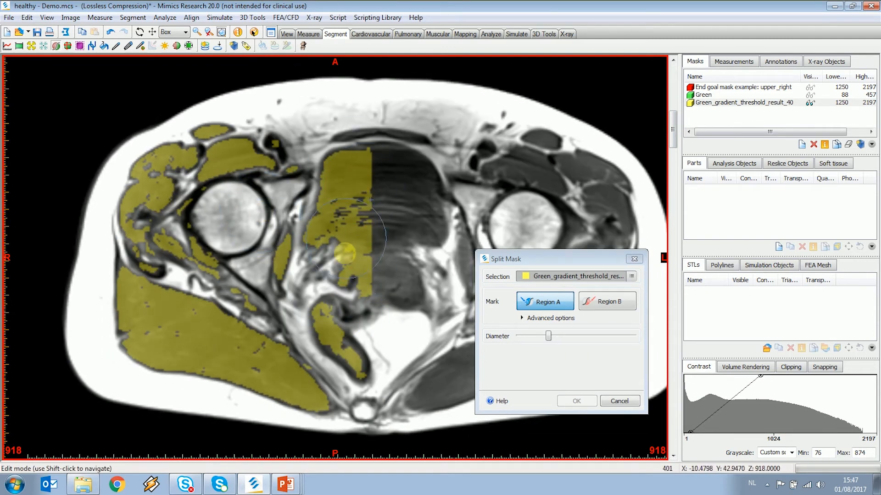
mouse_move(239, 161)
left_mouse_down()
mouse_move(268, 199)
mouse_move(255, 316)
mouse_move(295, 398)
left_mouse_up()
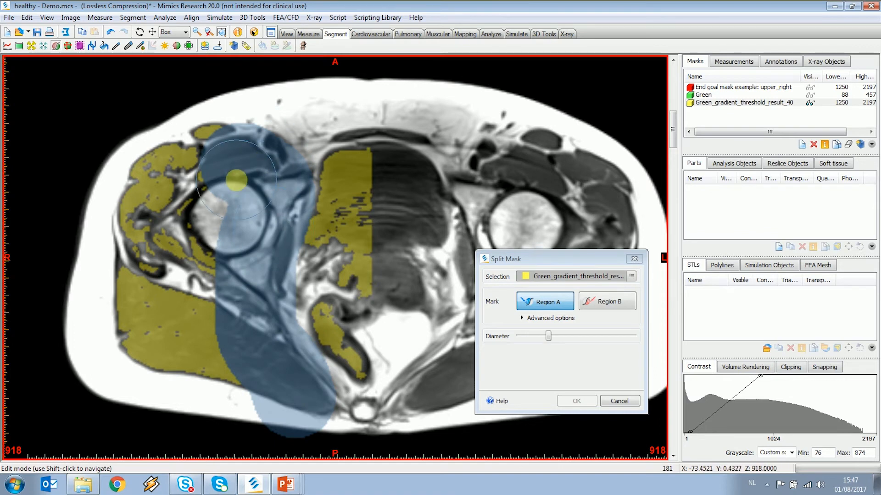
left_click(607, 301)
mouse_move(377, 133)
left_mouse_down()
mouse_move(375, 277)
mouse_move(383, 320)
mouse_move(410, 323)
left_mouse_up()
Step: On slice 894, mark the central pelvic tissue as region B and the inner right hip muscles as region A
scroll(411, 175, "down", 18)
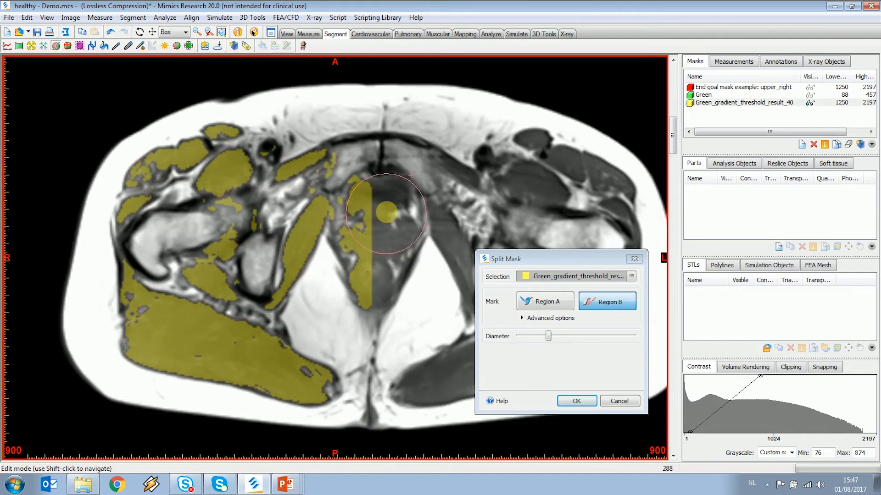
scroll(411, 175, "down", 6)
left_click_drag(373, 227, 389, 320)
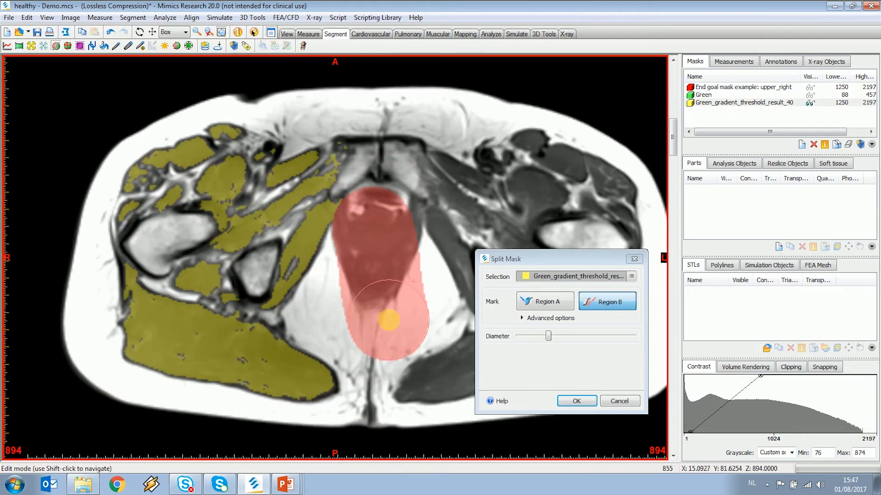
left_click(543, 301)
left_click_drag(302, 163, 268, 303)
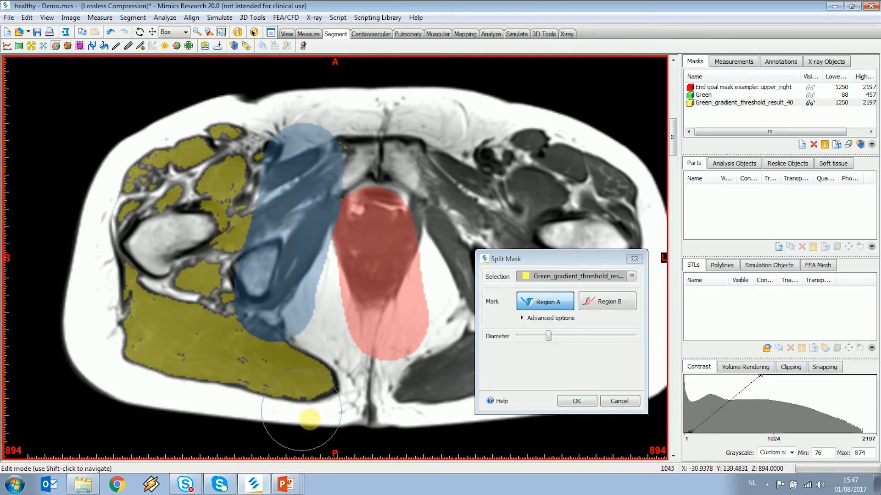
Step: On slice 867, mark the central tissue between the thighs as region B
scroll(413, 255, "down", 5)
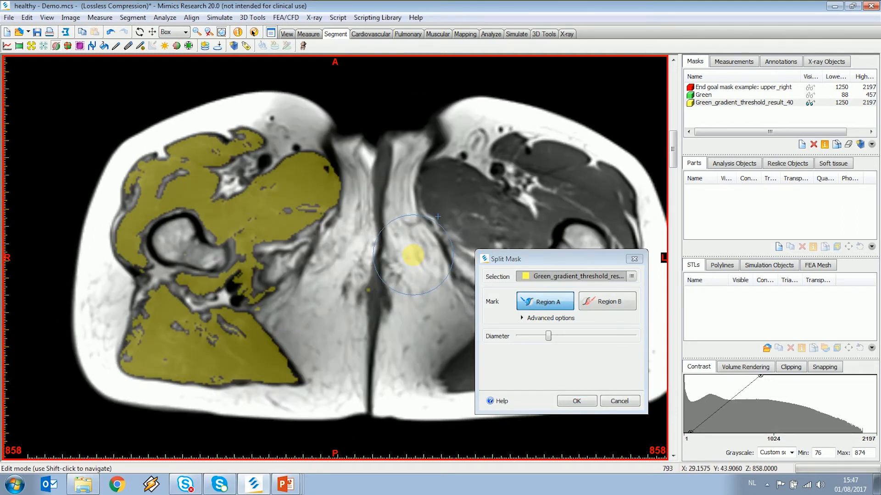
scroll(420, 256, "up", 3)
left_click(607, 302)
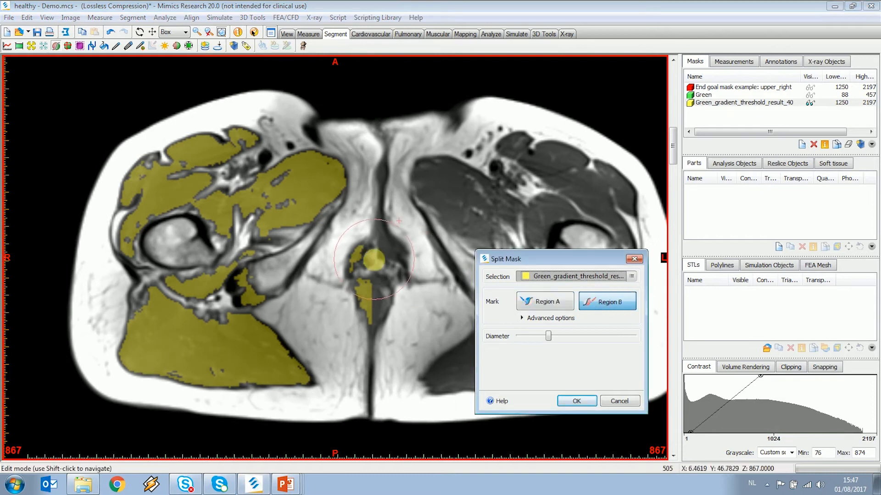
left_click_drag(374, 263, 377, 329)
Step: On slice 825, mark the fat along the right thigh's inner side as region B and the thigh muscles as region A
scroll(362, 135, "down", 5)
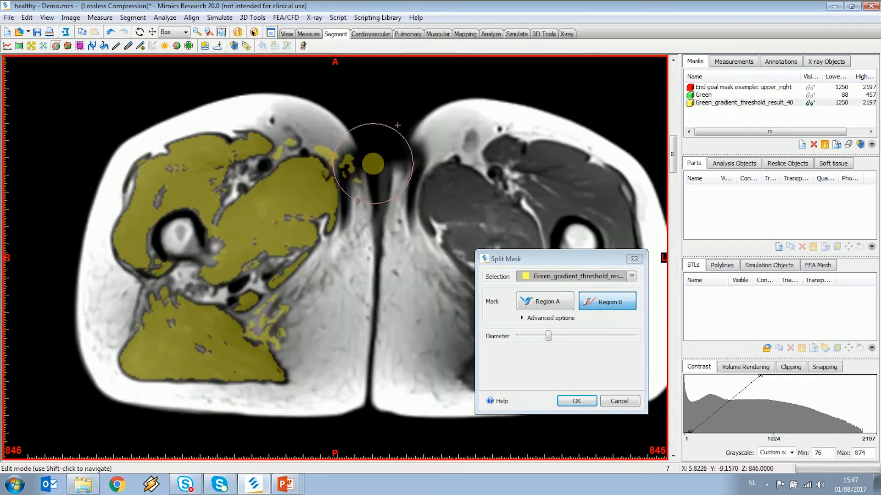
scroll(379, 191, "down", 2)
mouse_move(287, 367)
left_mouse_down()
mouse_move(334, 325)
mouse_move(358, 278)
left_mouse_up()
mouse_move(388, 209)
left_mouse_down()
mouse_move(355, 129)
mouse_move(286, 96)
left_mouse_up()
left_click(541, 301)
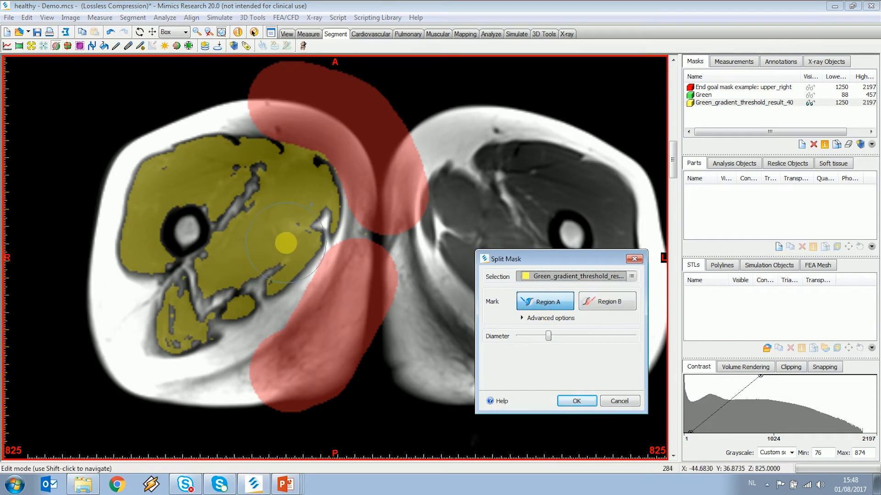
mouse_move(296, 205)
left_mouse_down()
mouse_move(294, 191)
mouse_move(275, 177)
mouse_move(261, 186)
left_mouse_up()
mouse_move(287, 217)
left_mouse_down()
mouse_move(262, 254)
mouse_move(183, 321)
left_mouse_up()
Step: On slice 786, mark the right thigh's inner muscles as region A and the wrongly masked fat at its front inner edge as region B
scroll(483, 194, "down", 13)
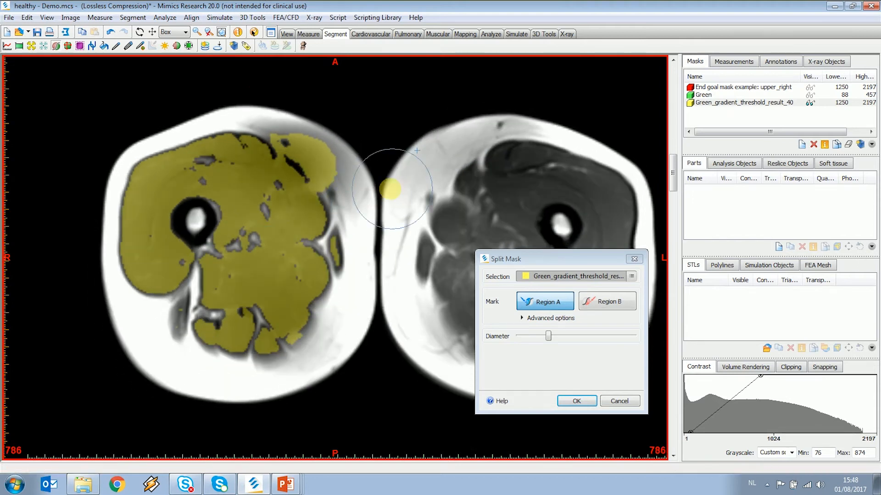
mouse_move(239, 180)
left_mouse_down()
mouse_move(273, 204)
mouse_move(313, 263)
left_mouse_up()
left_click(605, 302)
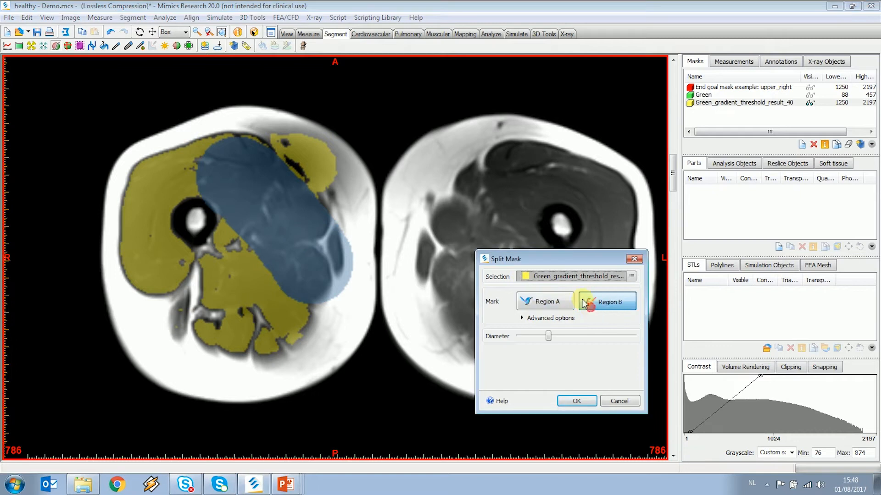
mouse_move(352, 107)
left_mouse_down()
mouse_move(319, 77)
mouse_move(352, 103)
mouse_move(370, 193)
left_mouse_up()
Step: On slice 726, mark the masked fat at the right thigh's front inner edge as region B and the adjacent muscles as region A
scroll(449, 92, "down", 10)
scroll(413, 96, "down", 10)
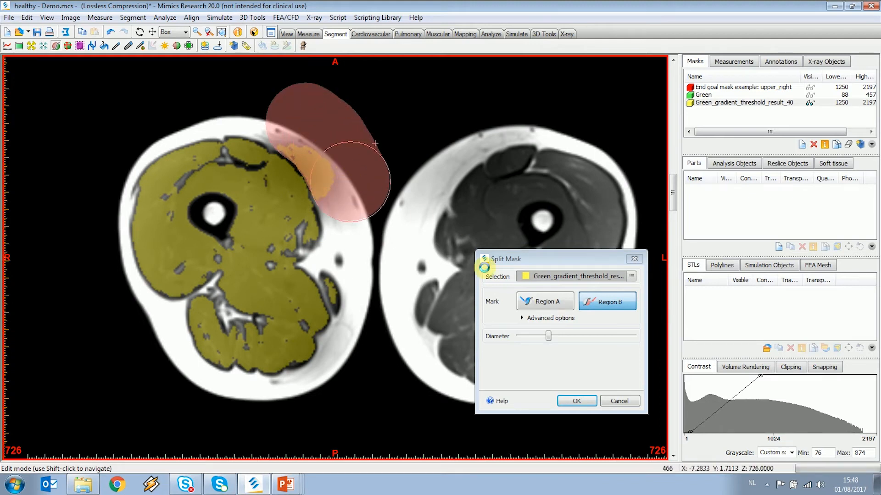
left_click(541, 305)
mouse_move(280, 235)
left_mouse_down()
mouse_move(261, 190)
mouse_move(236, 173)
mouse_move(245, 186)
left_mouse_up()
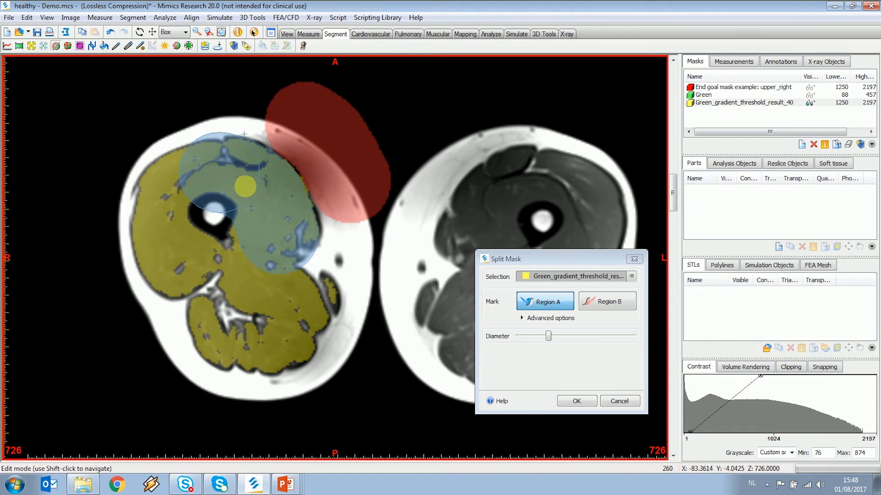
Step: On slice 630, mark the large inner muscle beside the right femur as region A
scroll(432, 158, "down", 3)
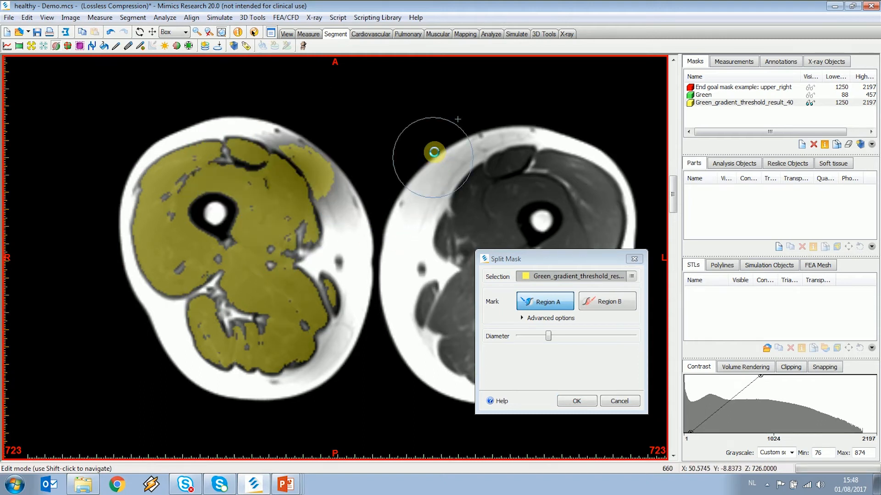
scroll(416, 105, "down", 3)
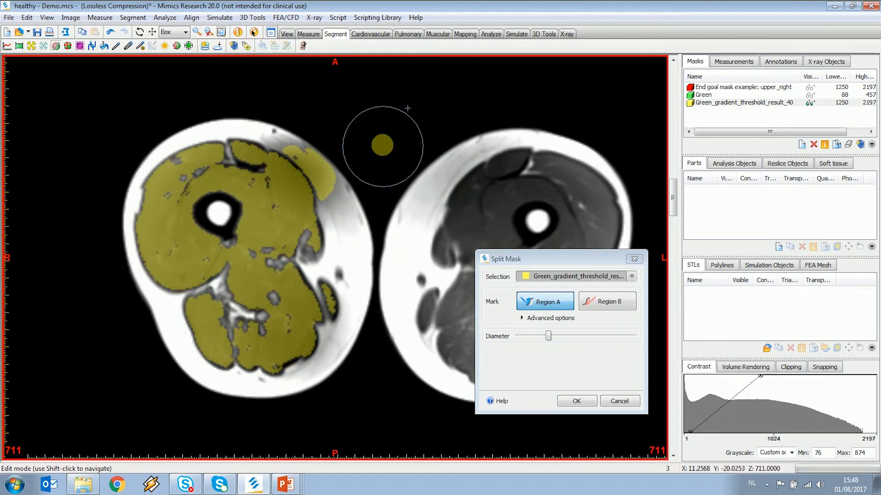
scroll(433, 201, "down", 3)
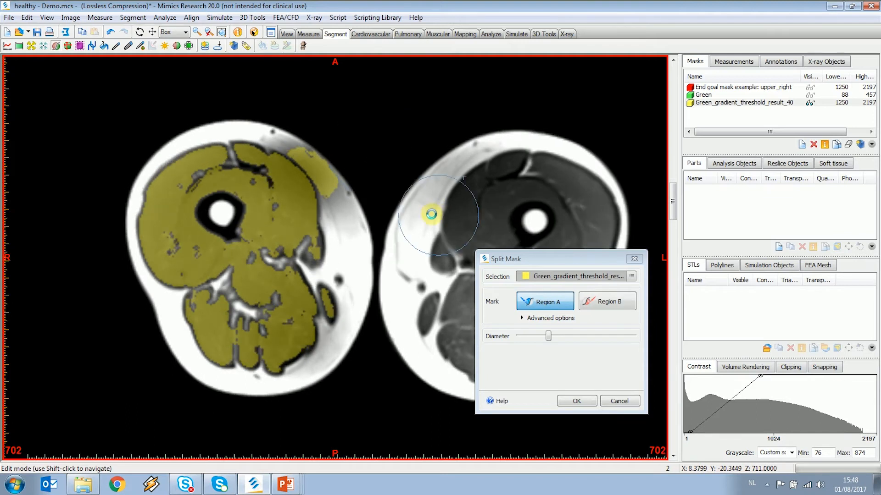
scroll(430, 212, "down", 2)
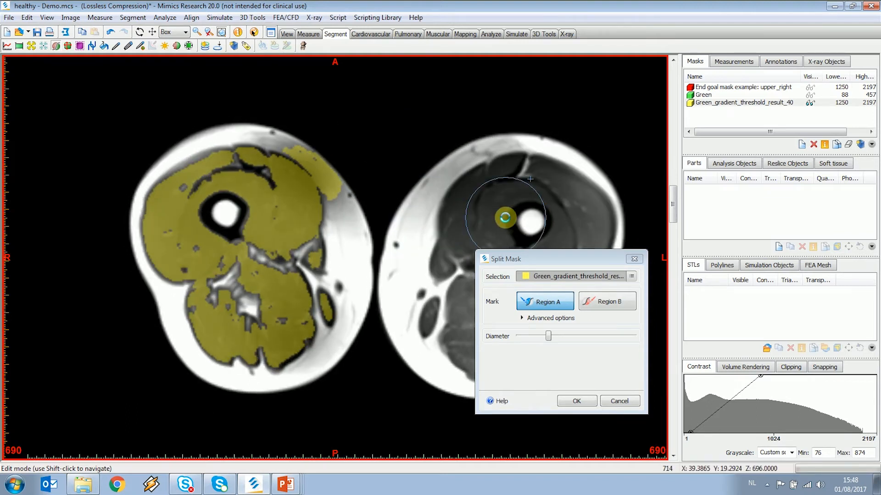
scroll(652, 212, "down", 3)
scroll(656, 212, "down", 4)
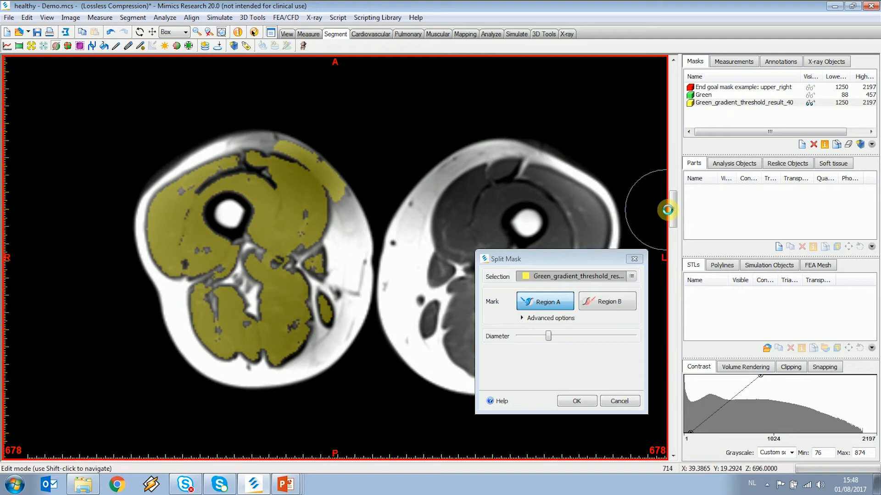
scroll(671, 209, "down", 1)
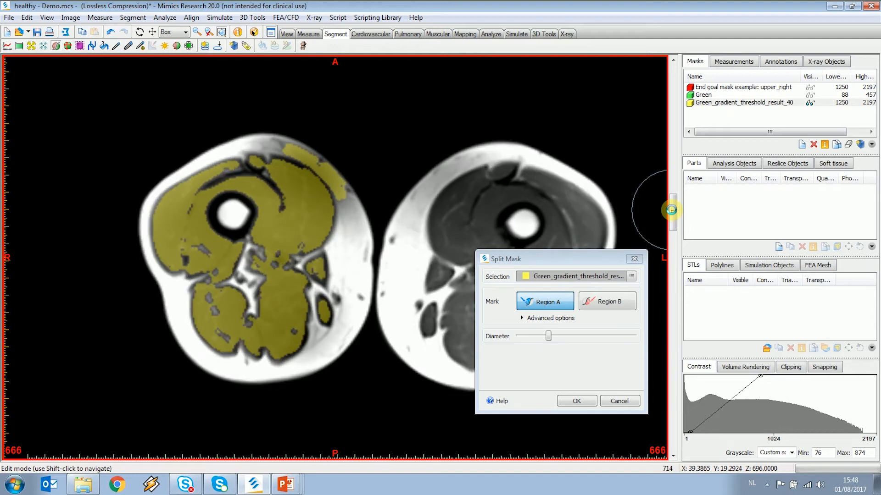
scroll(671, 210, "down", 2)
scroll(671, 210, "down", 2)
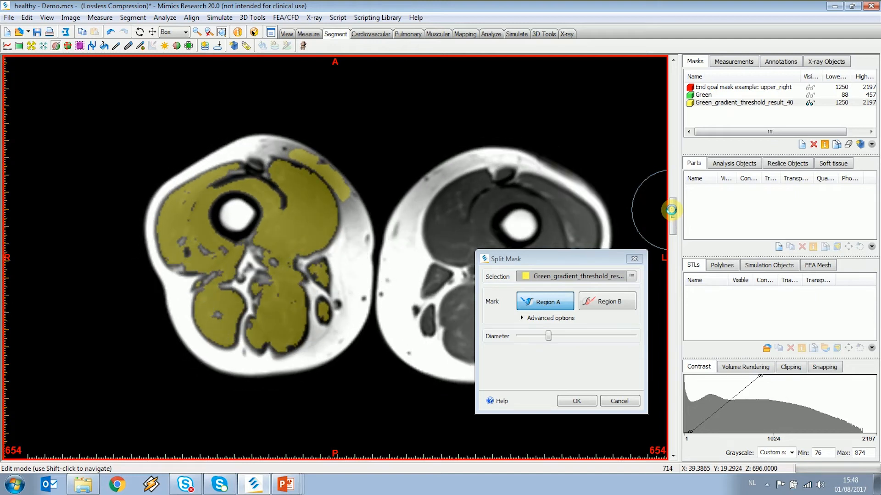
mouse_move(672, 210)
left_mouse_down()
mouse_move(673, 252)
mouse_move(672, 217)
left_mouse_up()
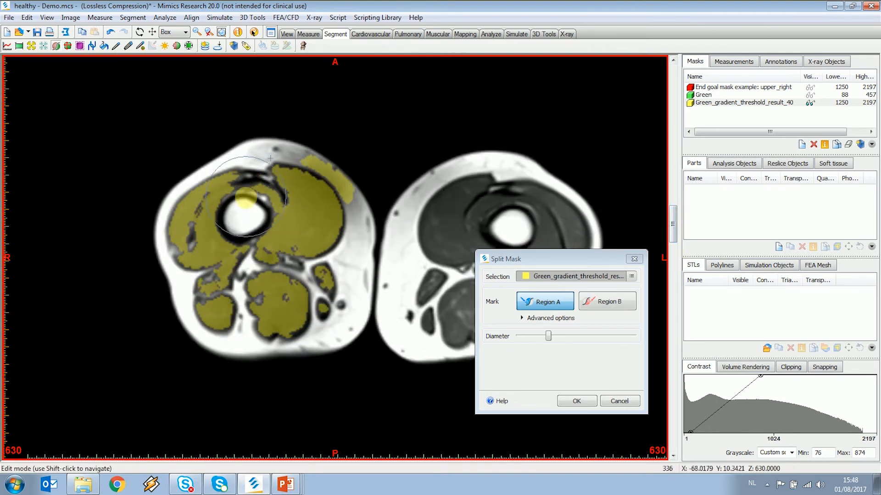
mouse_move(280, 208)
left_mouse_down()
mouse_move(316, 197)
mouse_move(305, 234)
left_mouse_up()
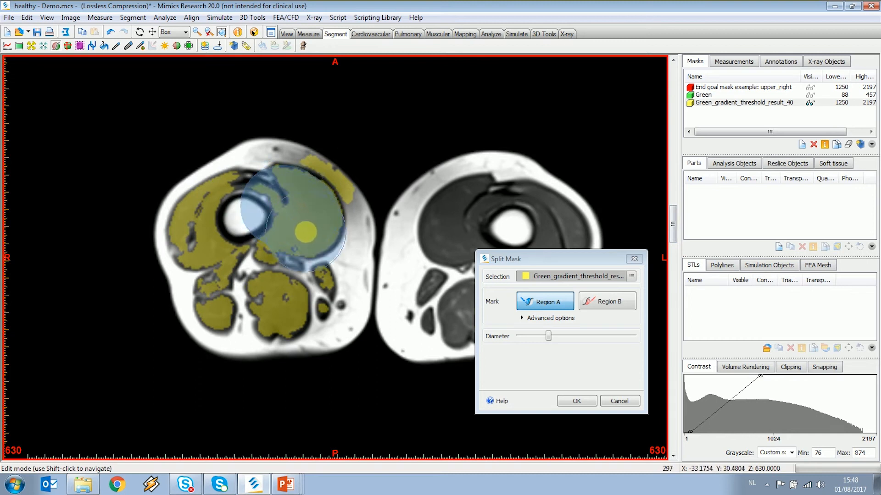
Step: With a smaller brush, mark the masked fat strip along the front inner edge of the right thigh on slice 630 as region B
left_click(595, 303)
left_click_drag(371, 160, 372, 158, "ctrl")
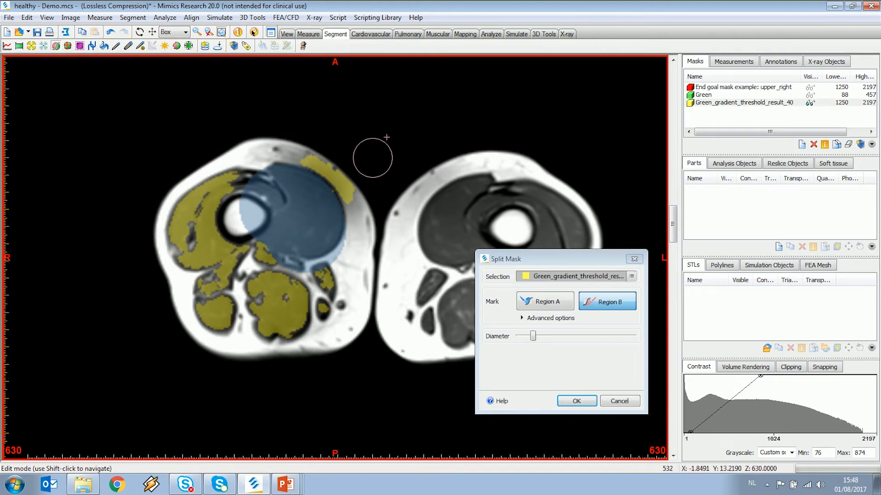
mouse_move(373, 167)
left_mouse_down()
mouse_move(351, 137)
mouse_move(303, 127)
left_mouse_up()
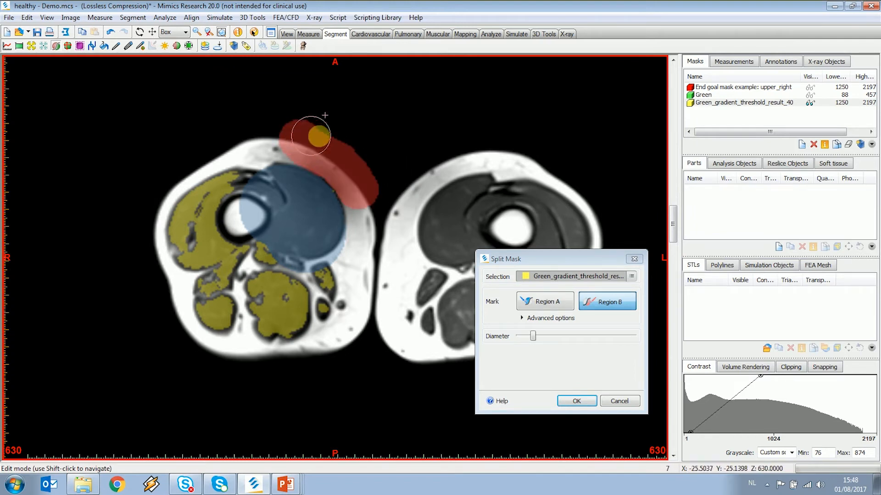
Step: Apply the mask split and hide the Fuchsia mask so that only the Cyan muscle mask is shown
left_click(576, 401)
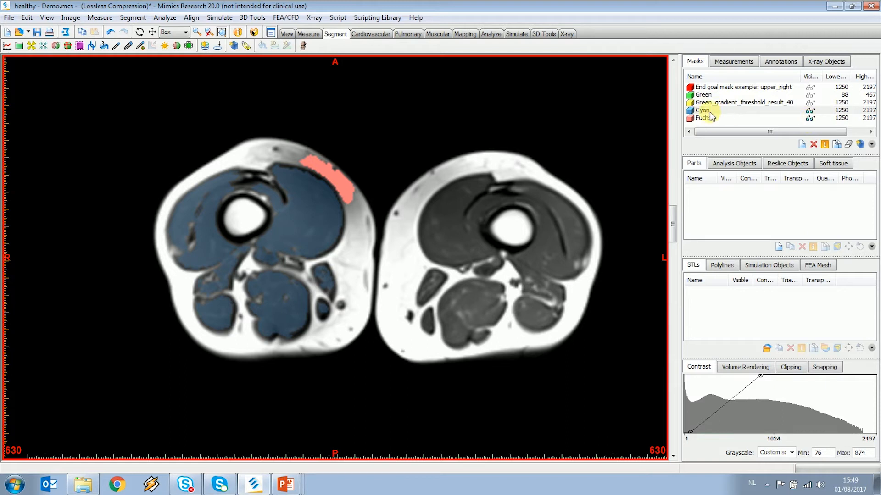
left_click(810, 119)
Step: Examine the Cyan mask along the right thigh, hip and pelvis for missing muscle and wrongly included tissue
scroll(589, 173, "up", 9)
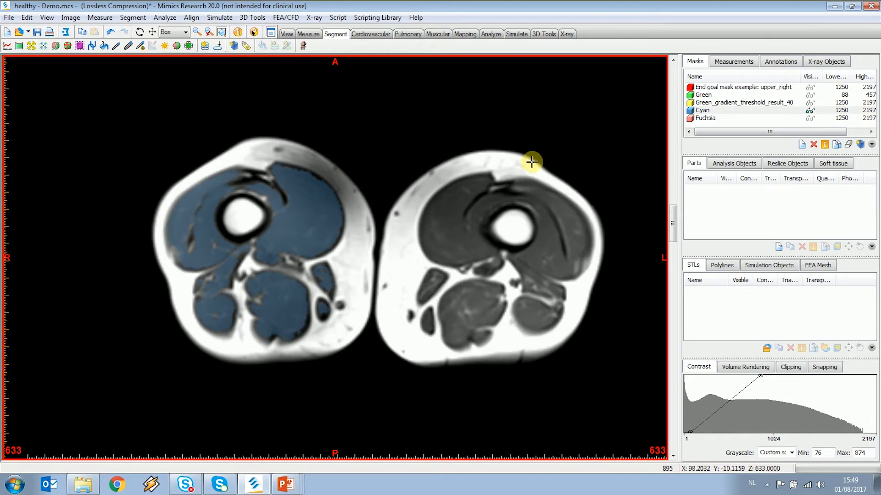
scroll(590, 173, "up", 20)
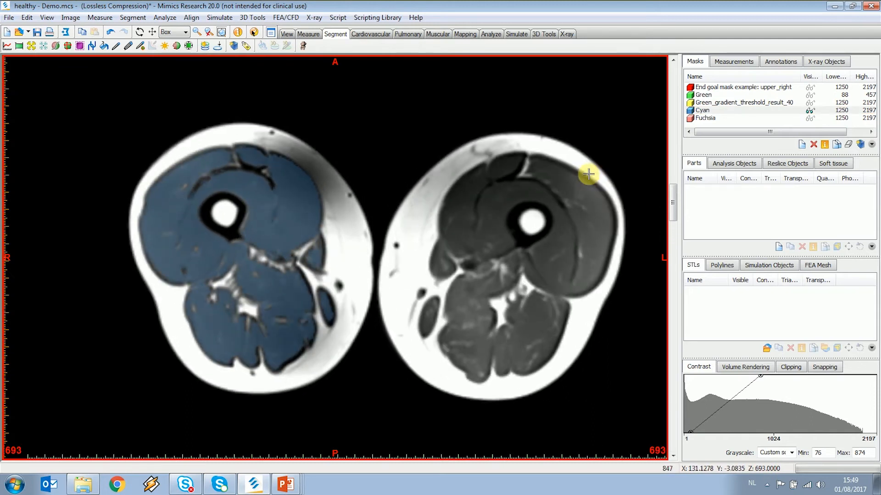
scroll(422, 183, "up", 20)
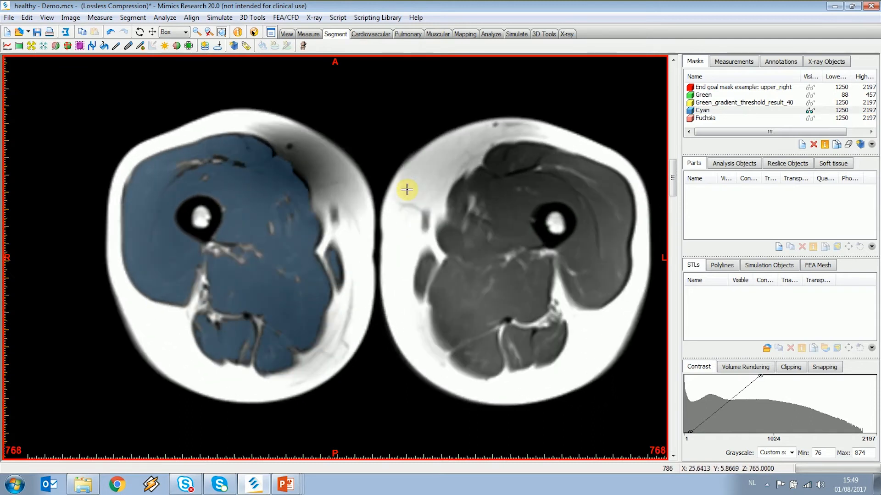
scroll(406, 189, "up", 18)
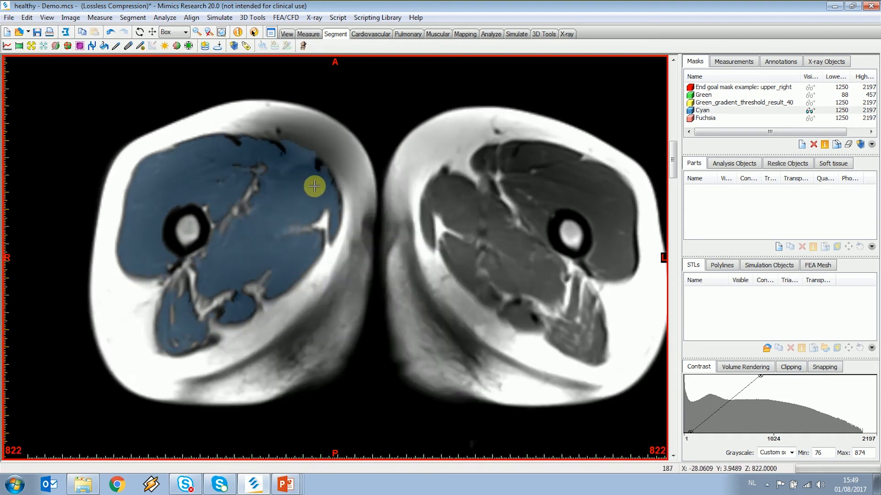
scroll(316, 186, "down", 12)
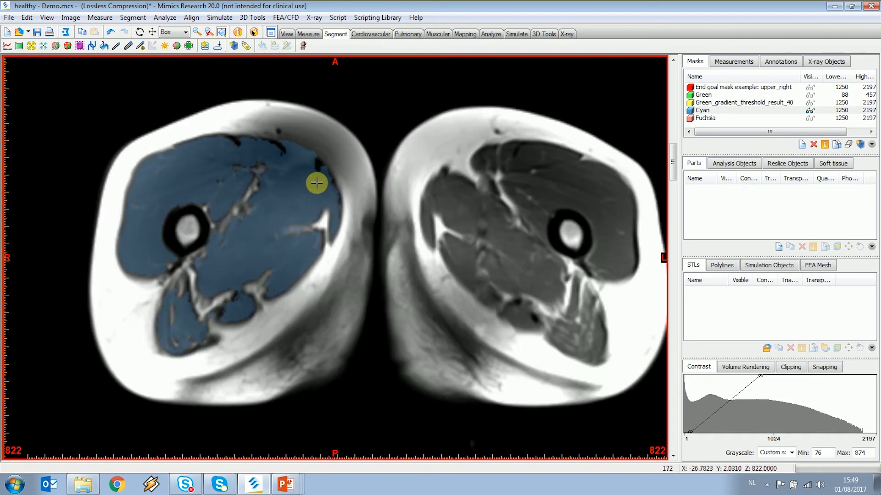
scroll(316, 182, "up", 17)
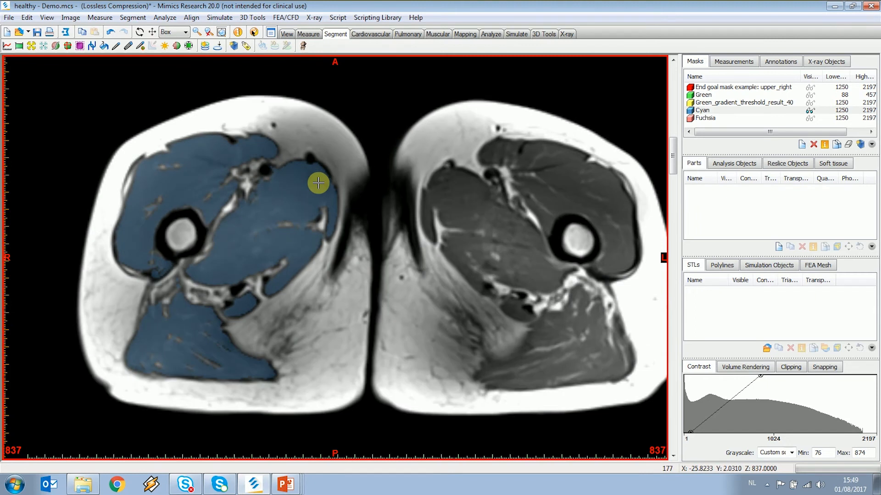
scroll(319, 183, "up", 19)
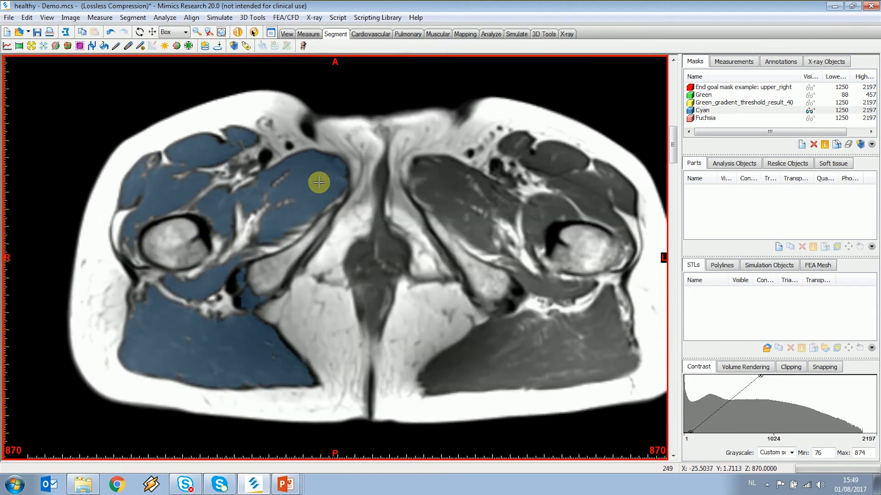
scroll(319, 183, "up", 15)
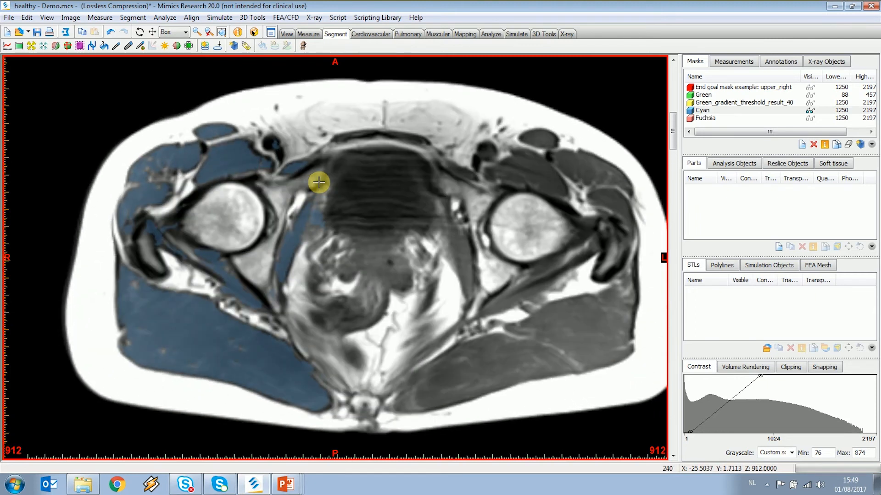
scroll(319, 183, "up", 17)
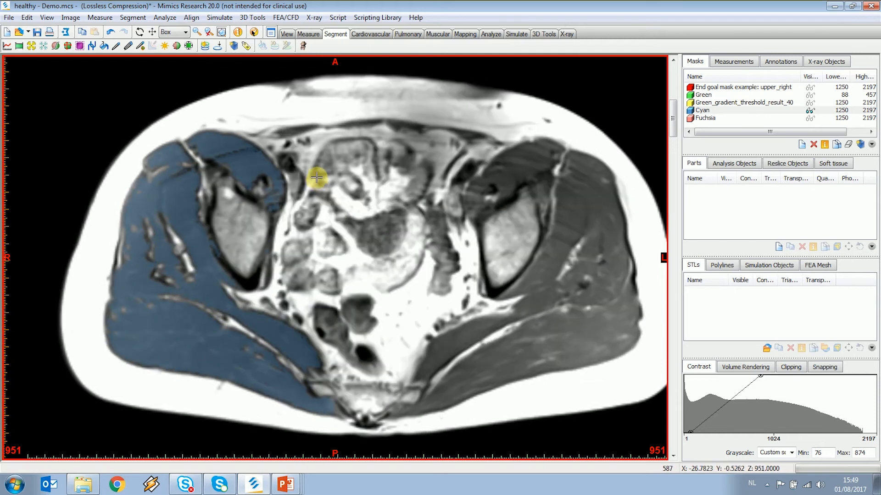
scroll(317, 172, "up", 12)
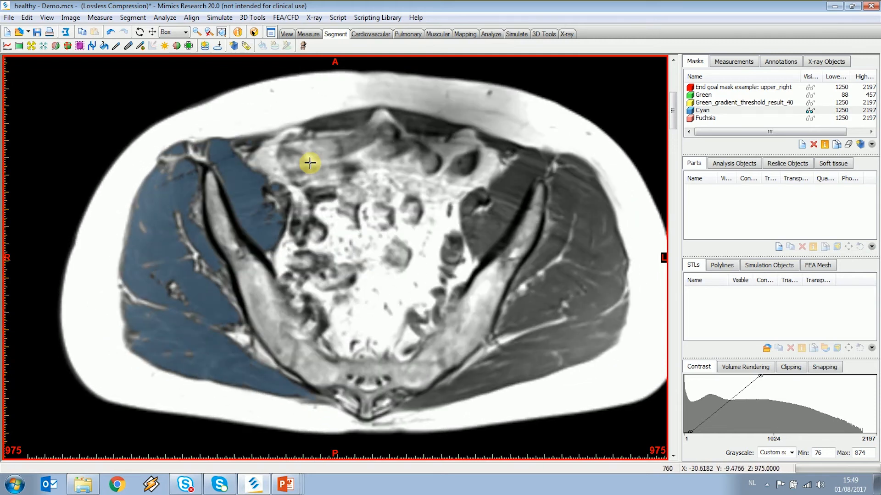
scroll(308, 164, "up", 20)
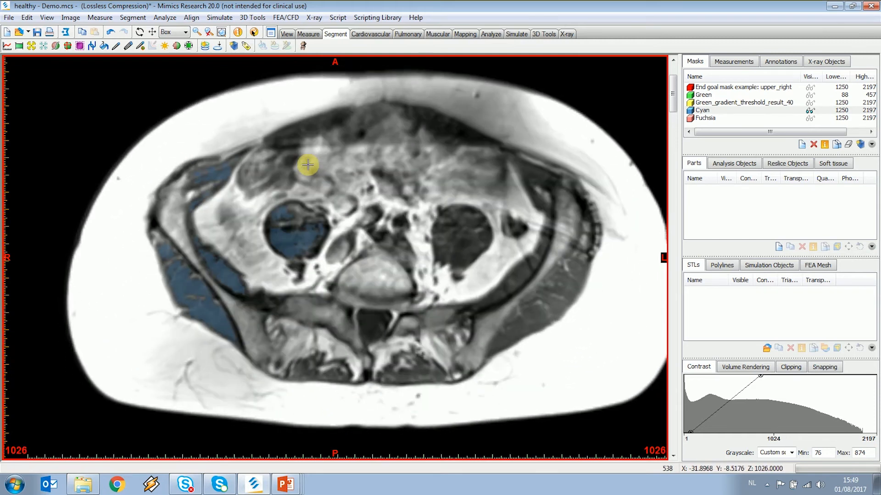
scroll(303, 167, "down", 20)
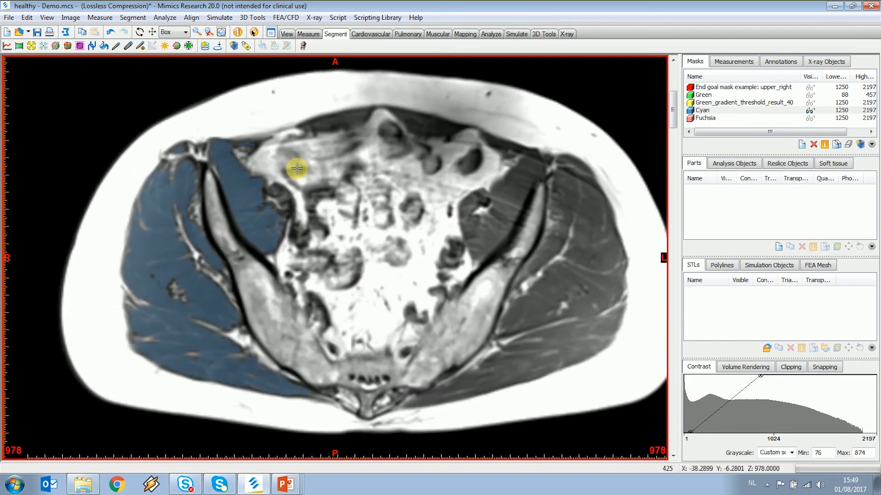
scroll(295, 171, "down", 12)
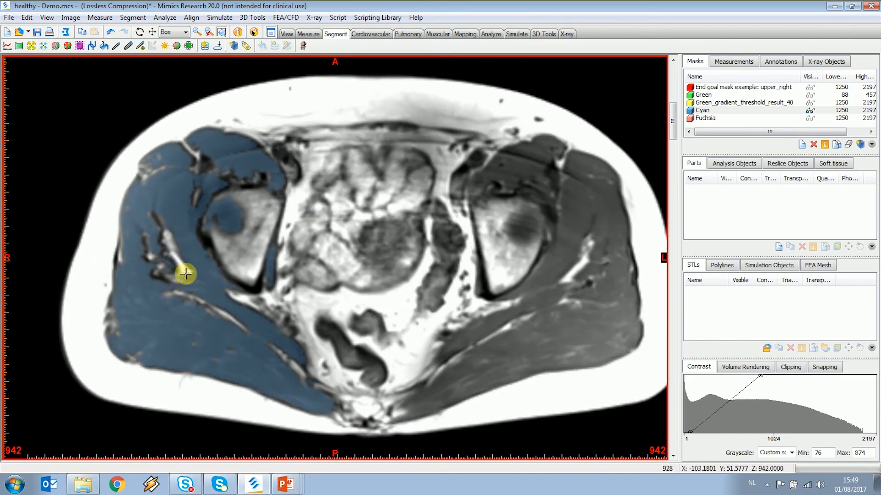
scroll(167, 274, "down", 4)
scroll(155, 261, "up", 4)
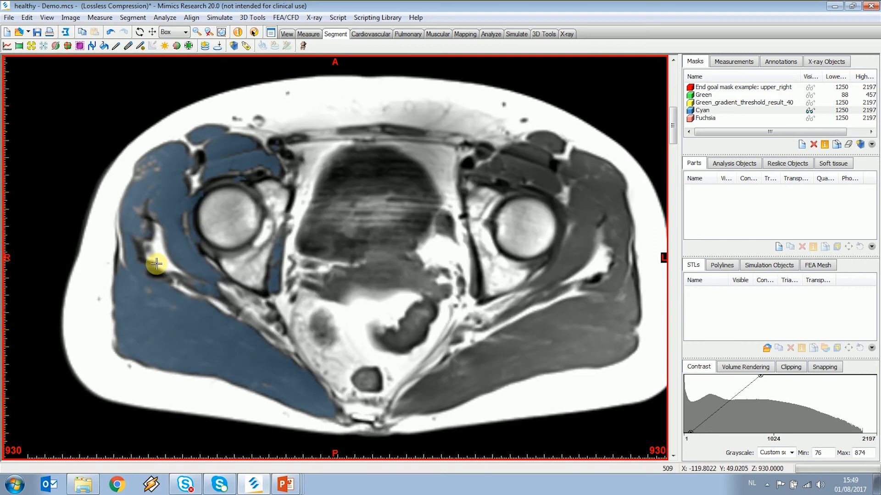
scroll(158, 264, "down", 20)
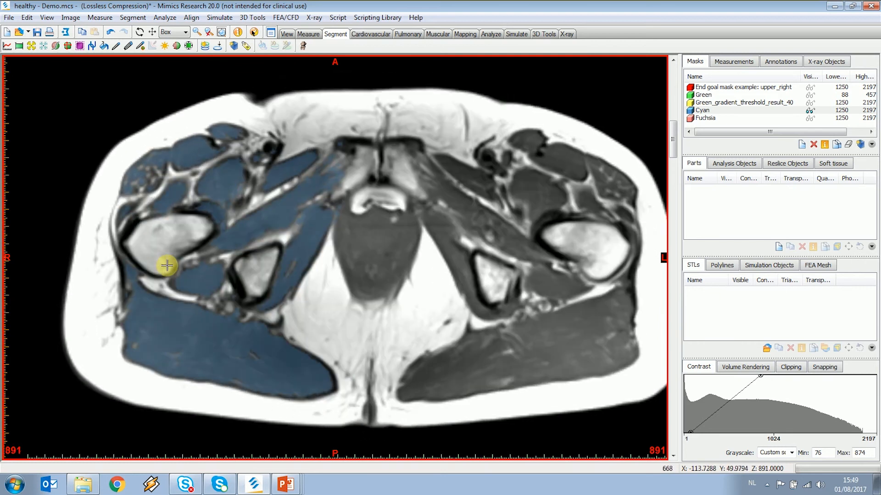
Step: Rename the Cyan muscle mask as upper_right
scroll(166, 264, "down", 4)
scroll(167, 255, "down", 3)
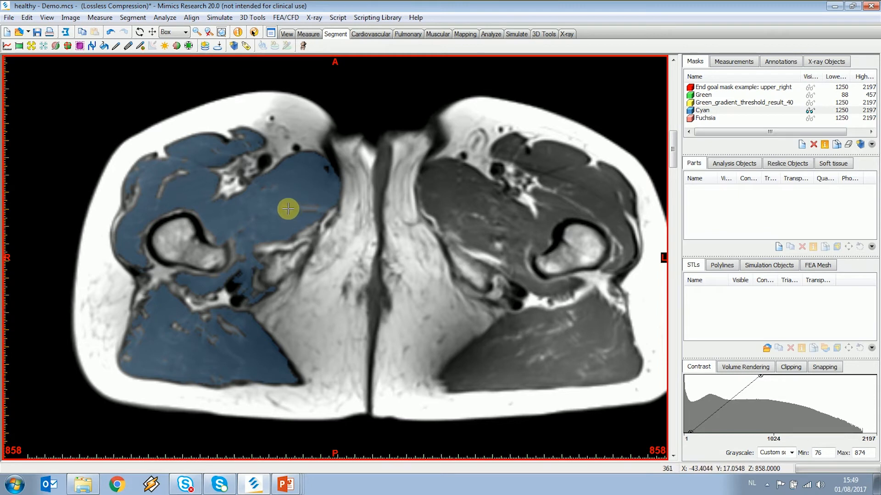
double_click(716, 110)
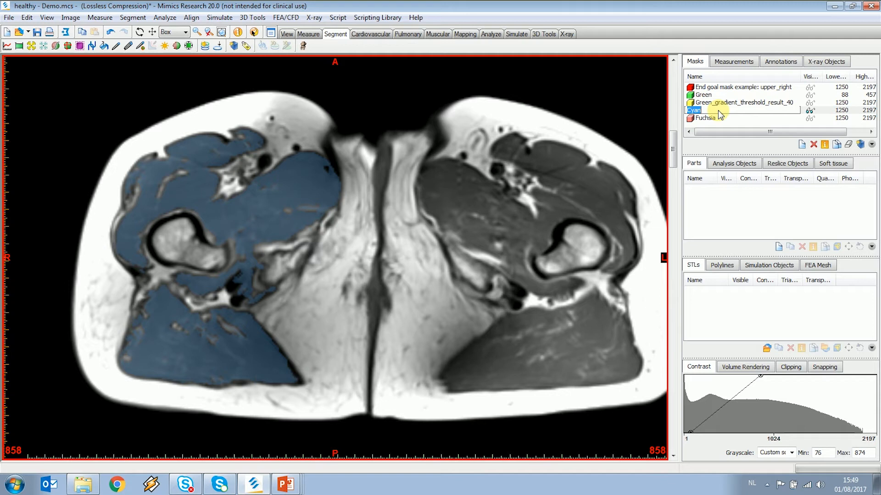
type("upper_right")
key("Return")
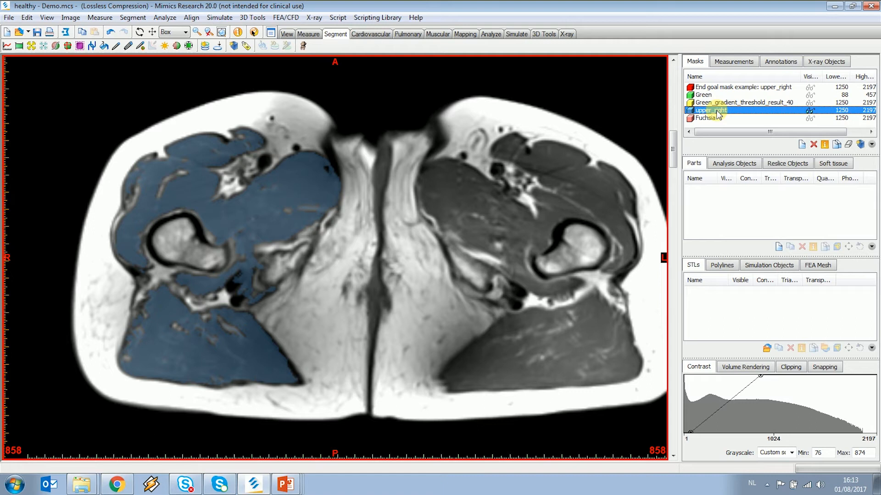
Step: Switch to the PowerPoint slideshow to view the topics slide, and return to Mimics
left_click(287, 487)
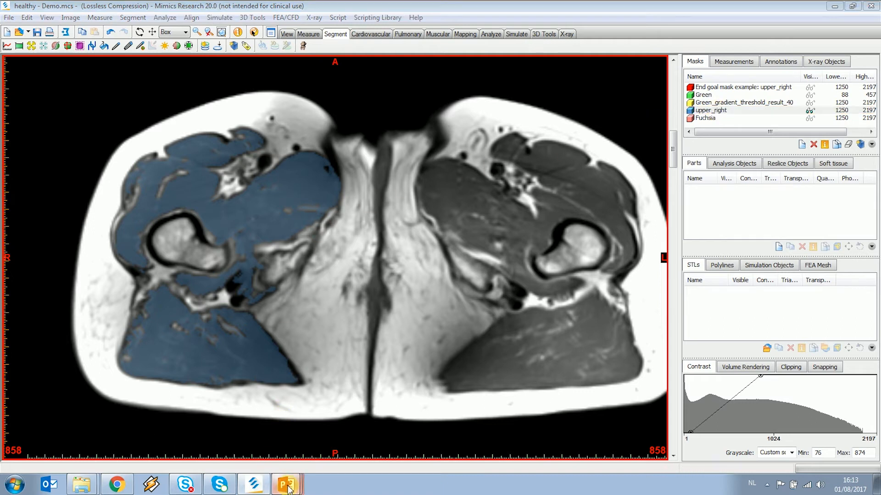
left_click(283, 441)
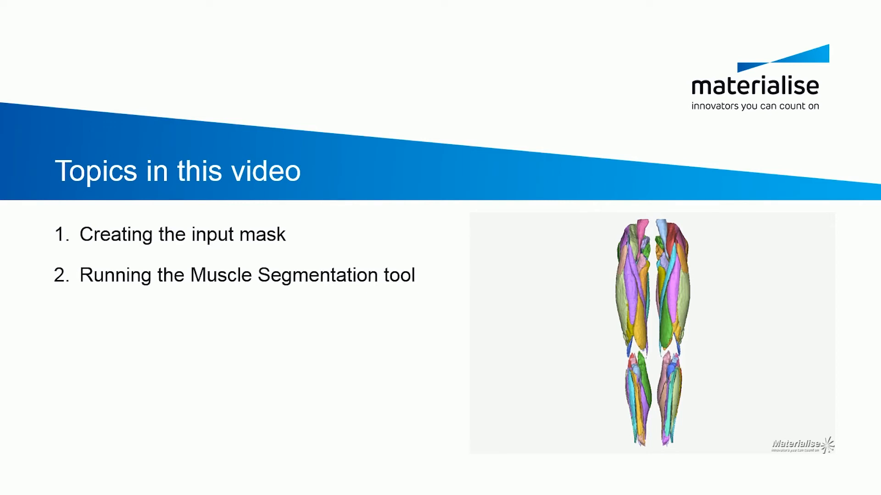
key("super")
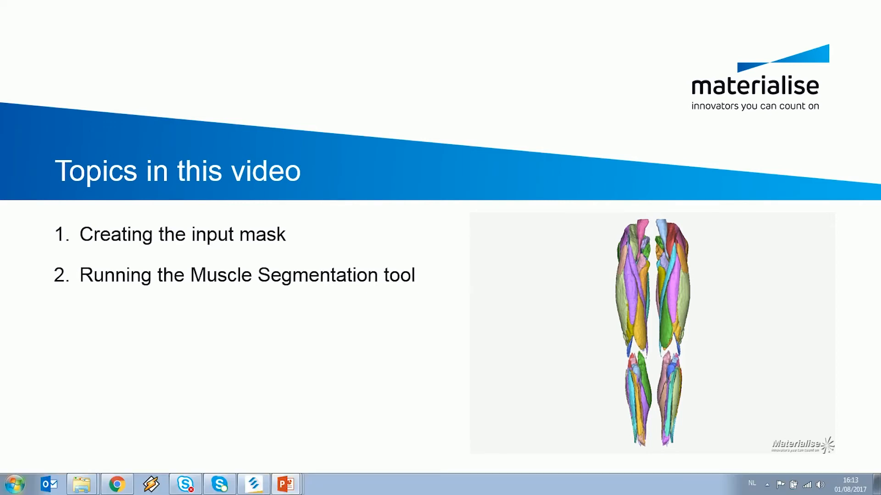
left_click(257, 484)
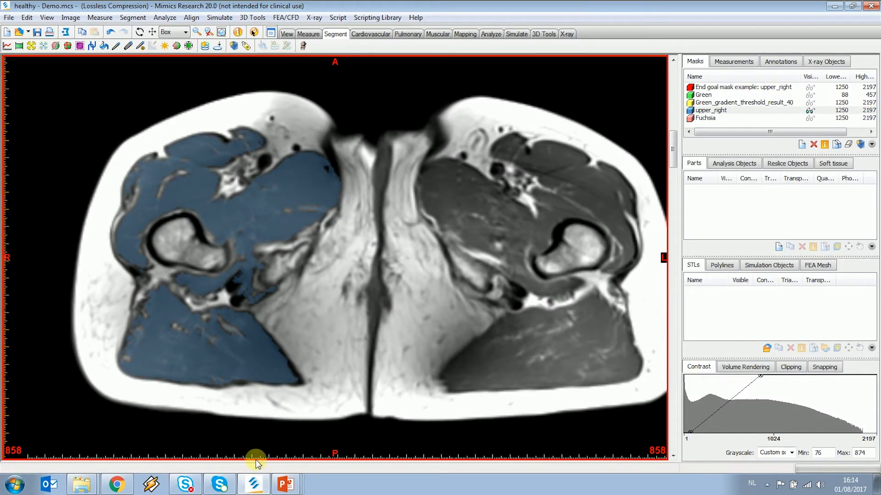
Step: Start Muscle Segmentation and load the atlas folder TLEMsafe_atlases_encrypted from E:/Muscle Segmentation
left_click(137, 18)
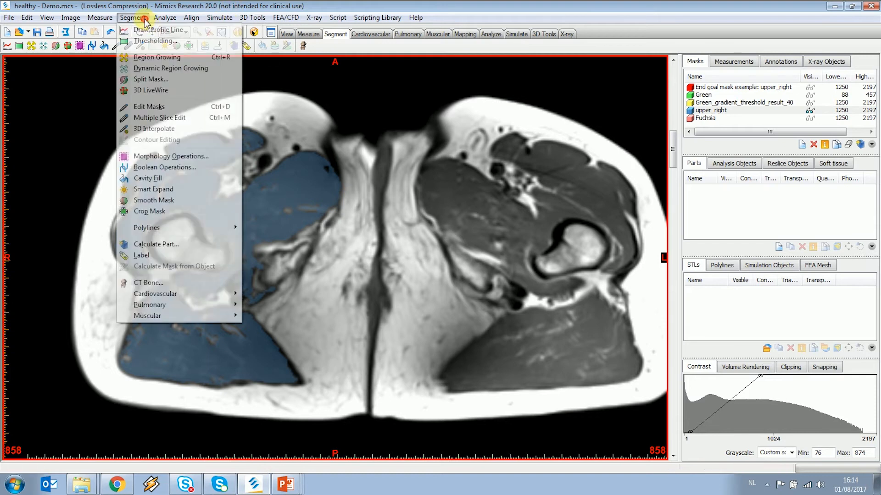
mouse_move(204, 321)
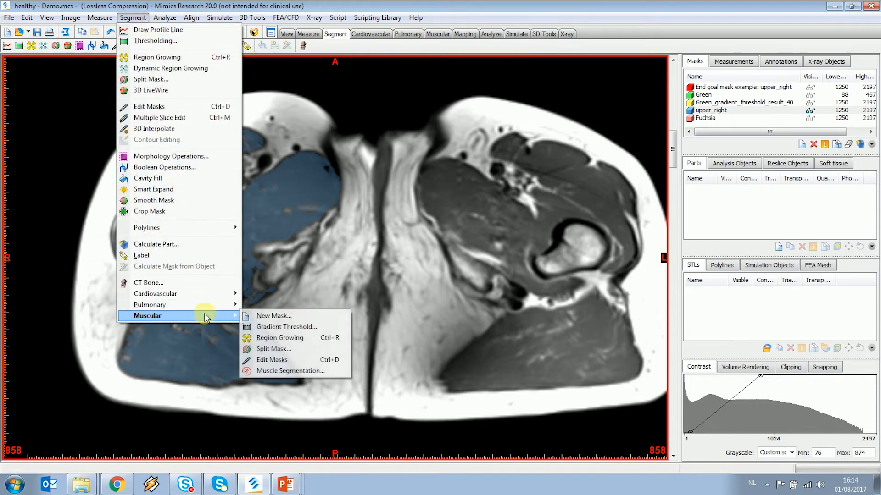
left_click(324, 375)
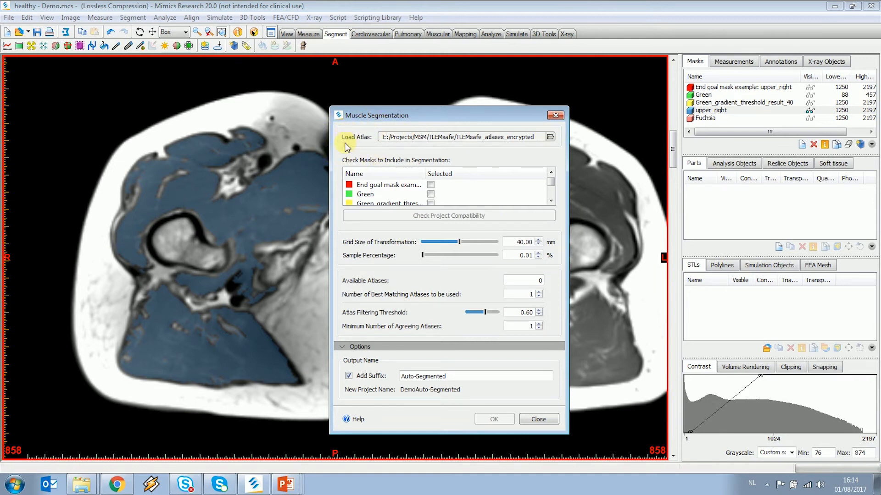
left_click(549, 138)
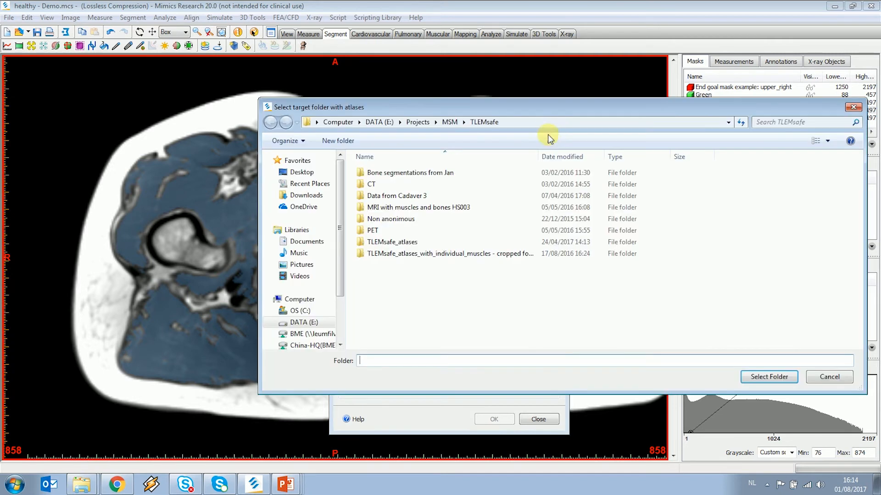
left_click(303, 323)
double_click(387, 207)
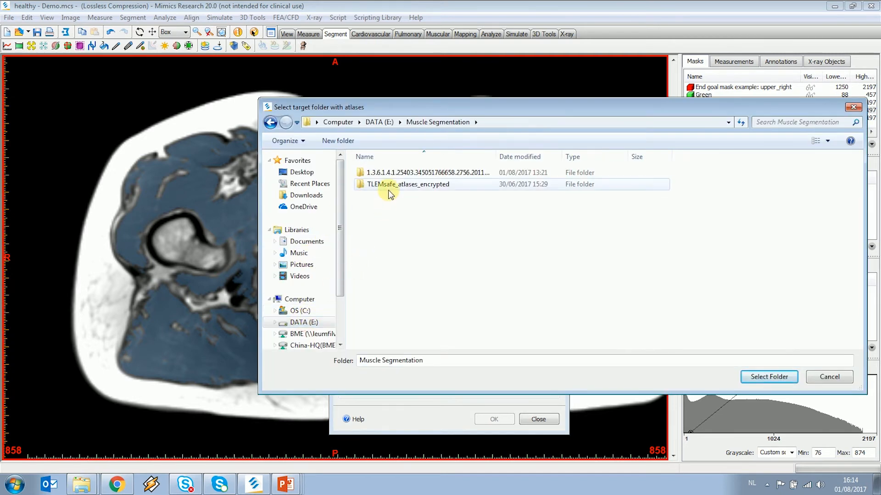
double_click(388, 188)
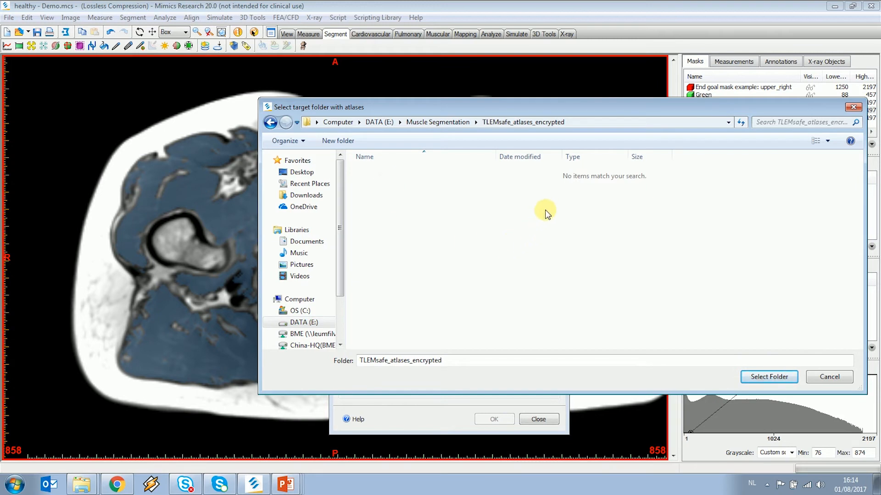
left_click(764, 379)
Step: Include the upper_right mask in the segmentation and check the project compatibility
scroll(551, 184, "down", 2)
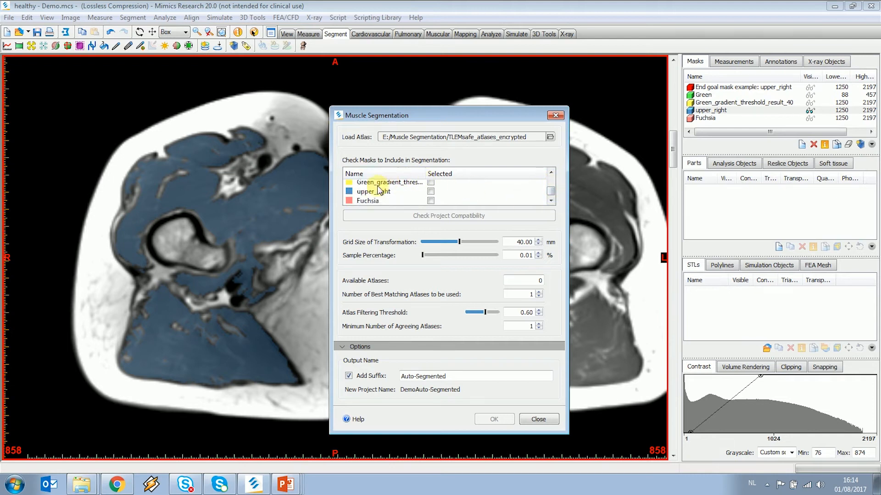
left_click(431, 191)
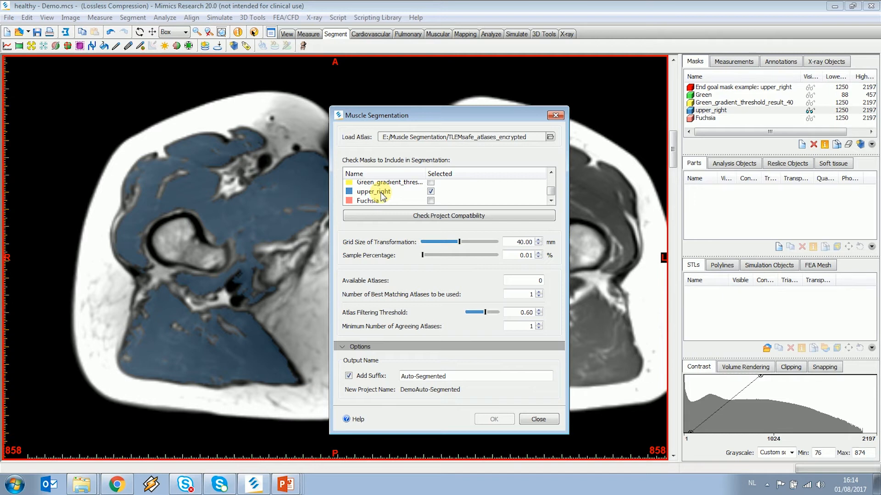
left_click(422, 220)
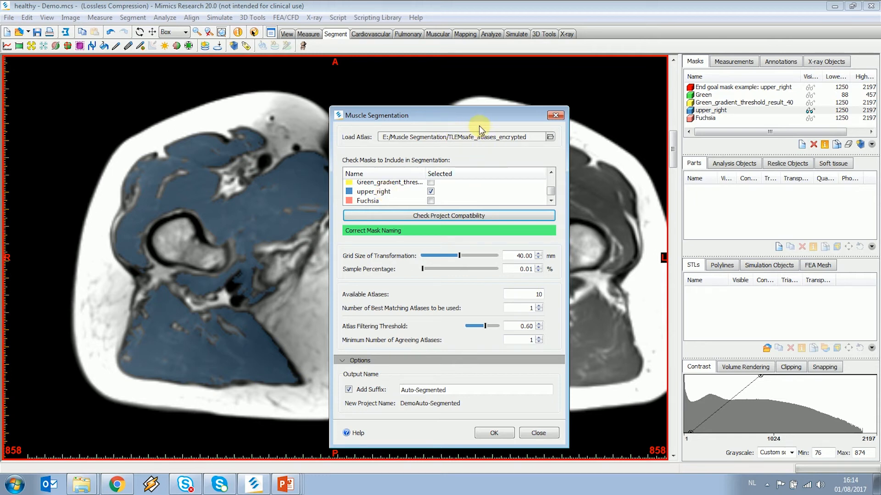
Step: Switch to Windows Explorer, examine the atlas files in the TLEMsafe_atlases_encrypted folder, and return to Mimics
left_click(82, 484)
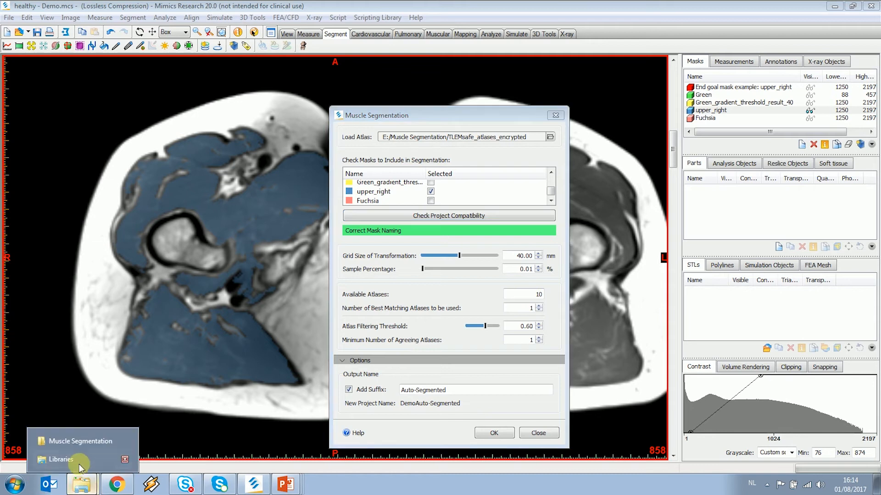
left_click(76, 440)
double_click(265, 86)
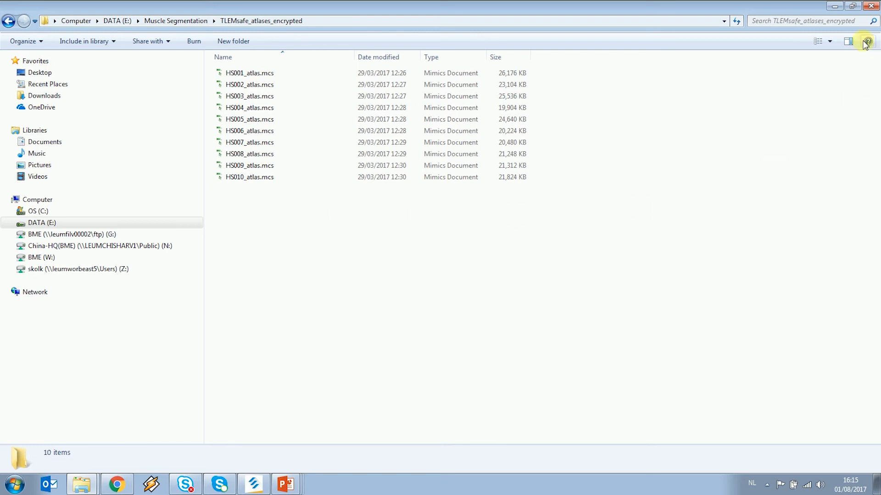
left_click(835, 6)
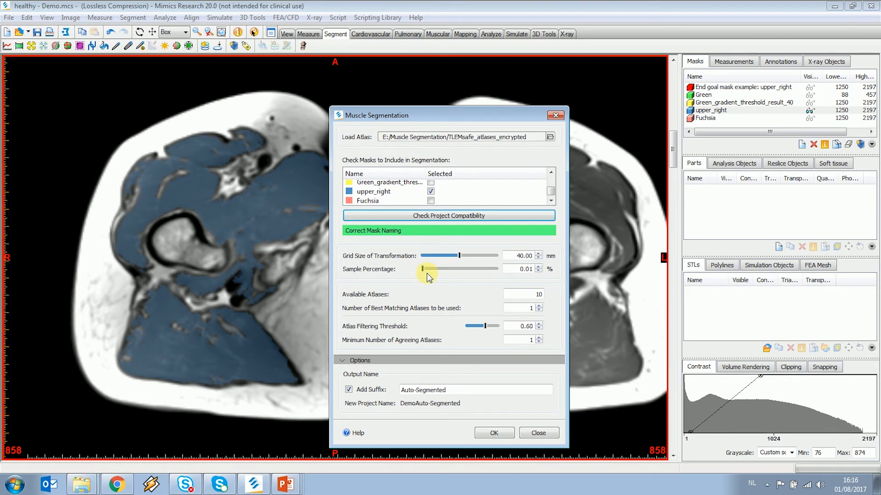
Step: Set the sample percentage of the muscle segmentation to 10%
left_click(423, 268)
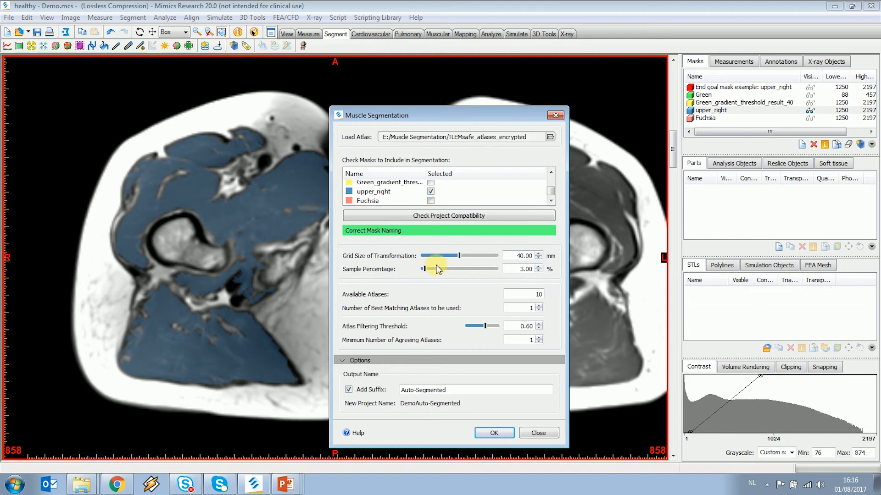
left_click(424, 270)
mouse_move(425, 270)
left_mouse_down()
mouse_move(435, 271)
mouse_move(425, 271)
left_mouse_up()
left_click_drag(423, 269, 430, 272)
Step: Set the number of best matching atlases to 5 and the atlas filtering threshold to 0.53
left_click(539, 305)
left_click_drag(484, 324, 482, 327)
mouse_move(483, 328)
left_mouse_down()
mouse_move(493, 327)
mouse_move(484, 327)
left_mouse_up()
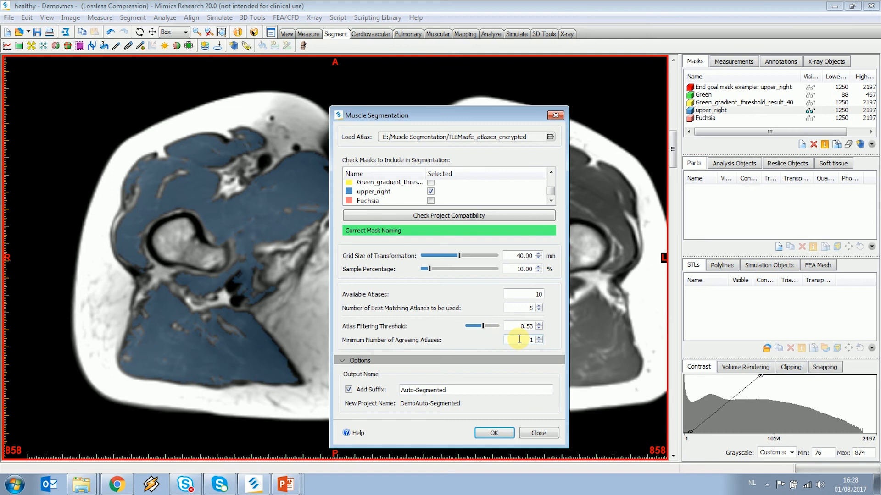
Step: Set the minimum number of agreeing atlases to 3
left_click(520, 340)
left_click(540, 340)
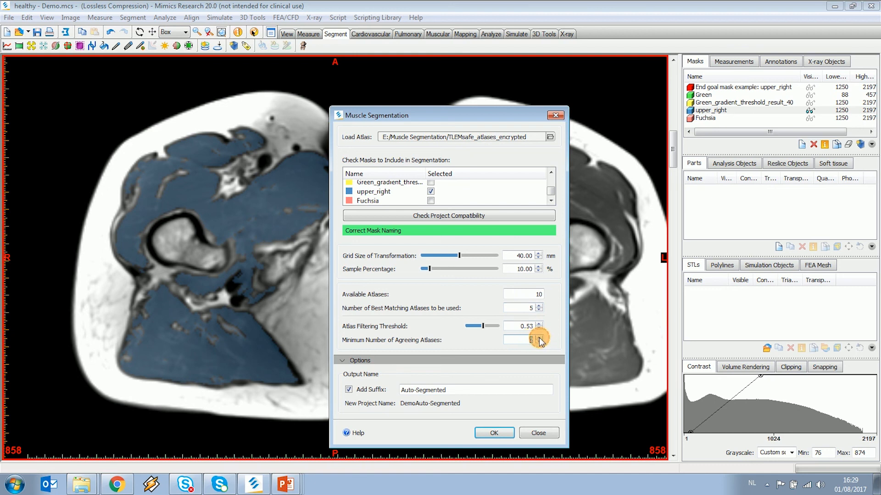
left_click(539, 341)
left_click(539, 343)
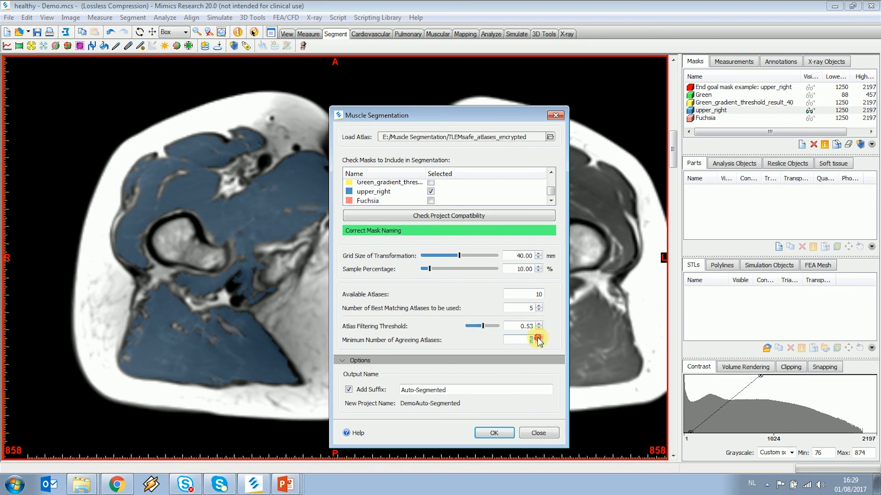
left_click(539, 338)
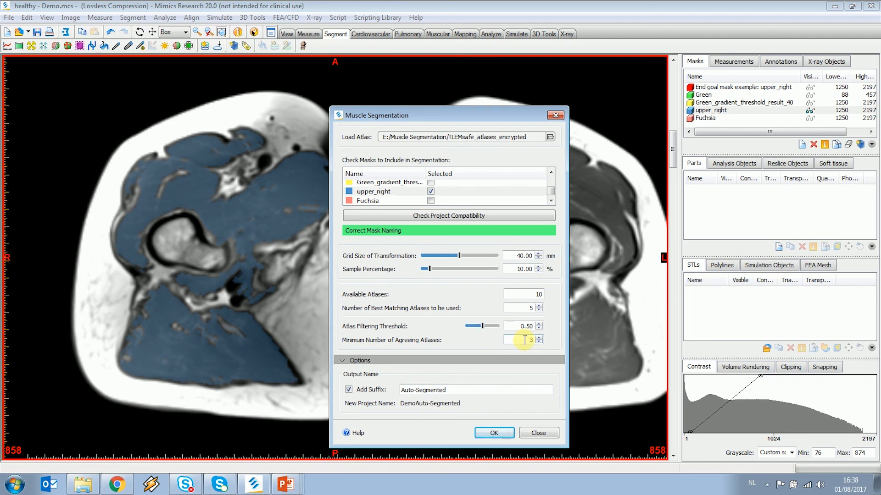
left_click(524, 340)
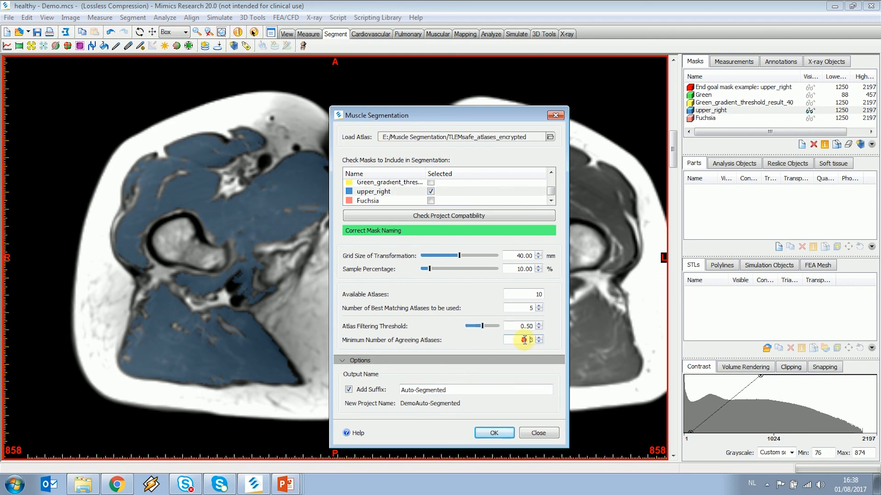
Step: Set the output name suffix to _Auto-Segmented_40_10_10_5_0.5_3 and close the Muscle Segmentation dialog
left_click(466, 390)
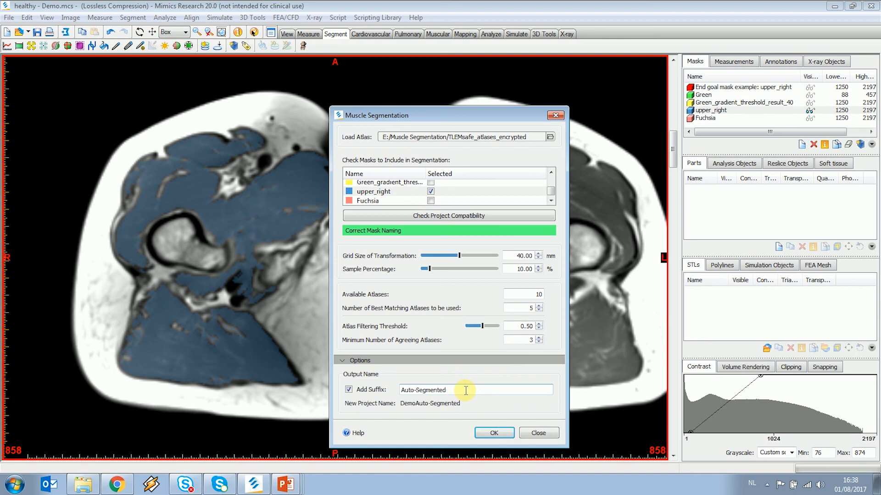
type("_")
left_click(466, 391)
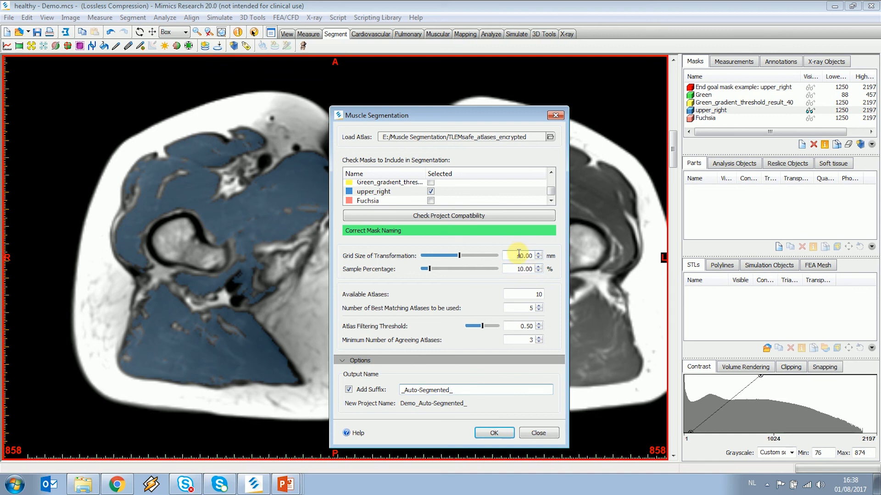
type("40_10")
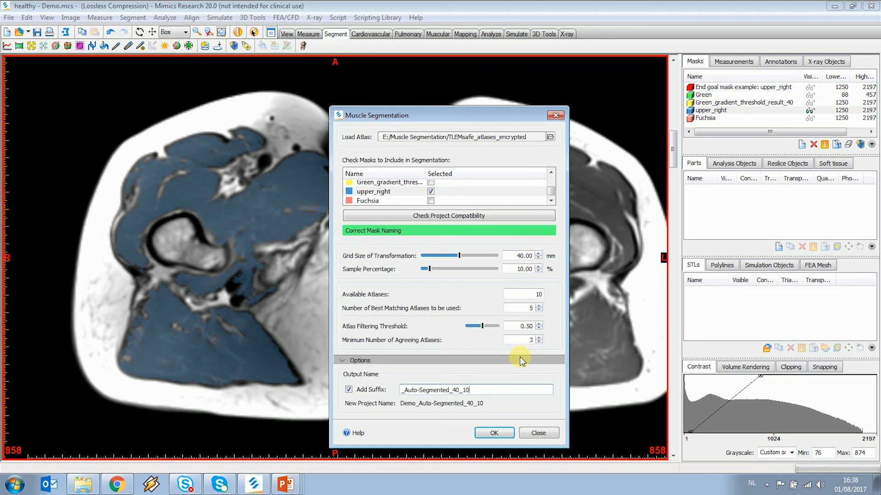
type("_10_5_0.5_3")
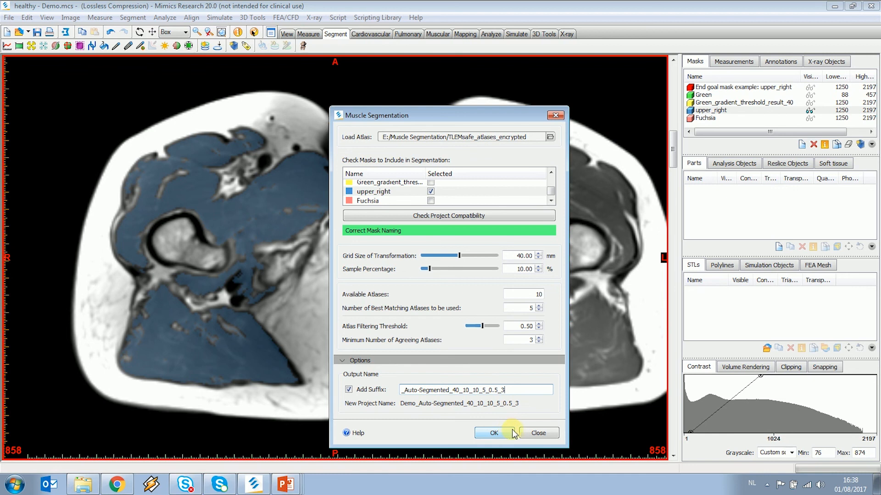
left_click(538, 433)
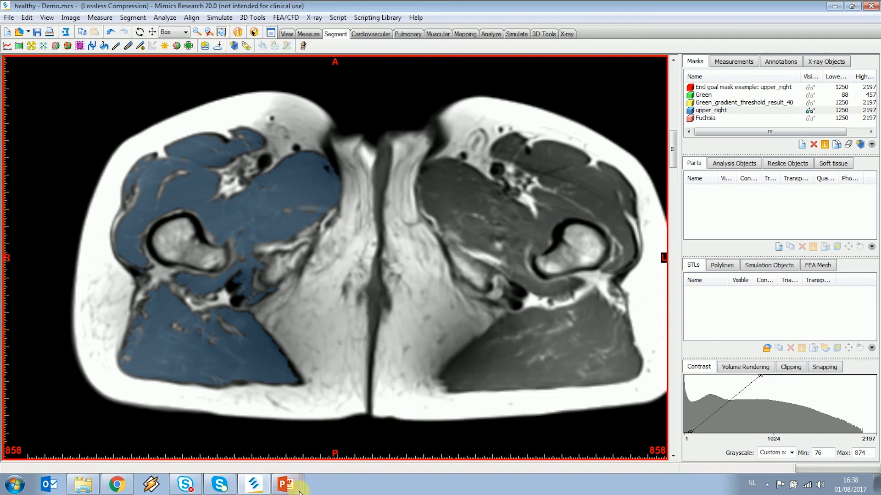
Step: Switch to the PowerPoint slideshow to view the More info slide
mouse_move(288, 483)
left_click(289, 441)
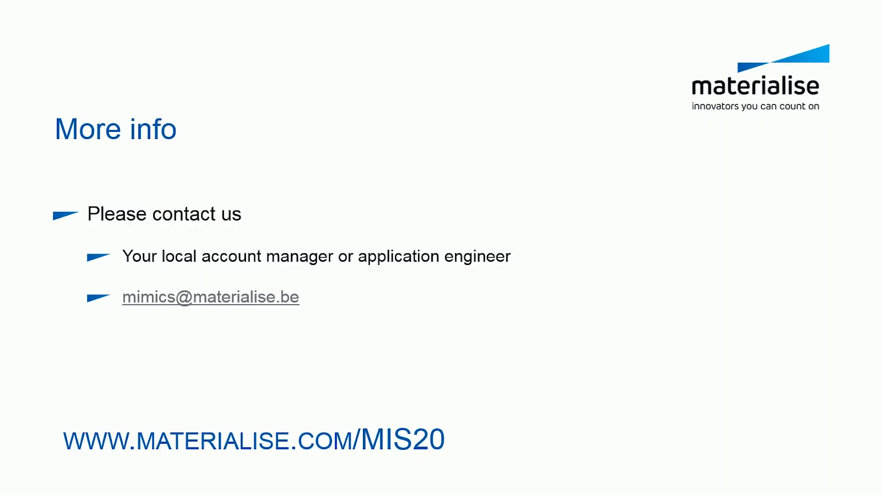